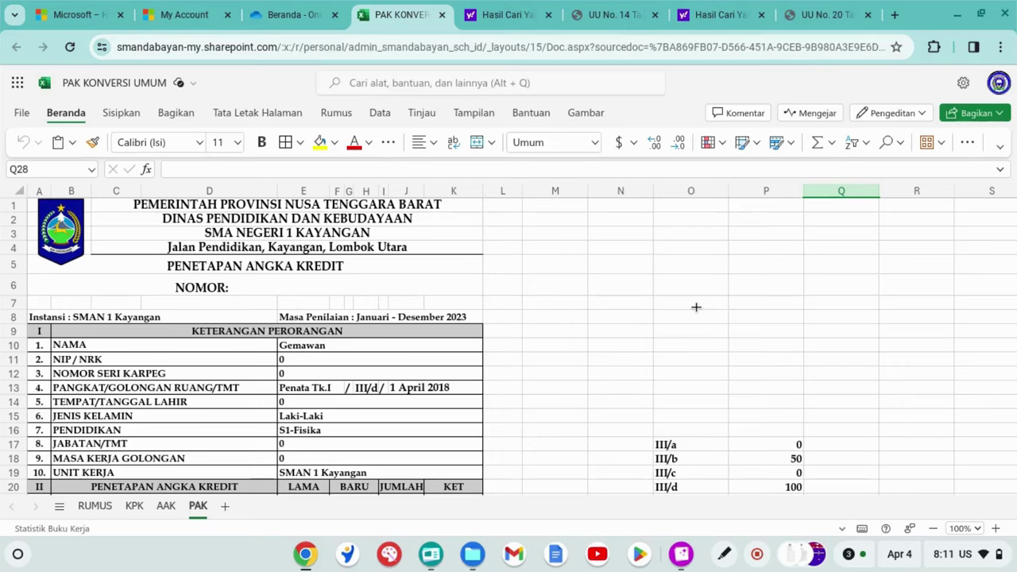
Enlarge the PAK sheet and examine the PENETAPAN ANGKA KREDIT table, from AK Dasar down to the cumulative total row.
scroll(696, 306, "down", 5)
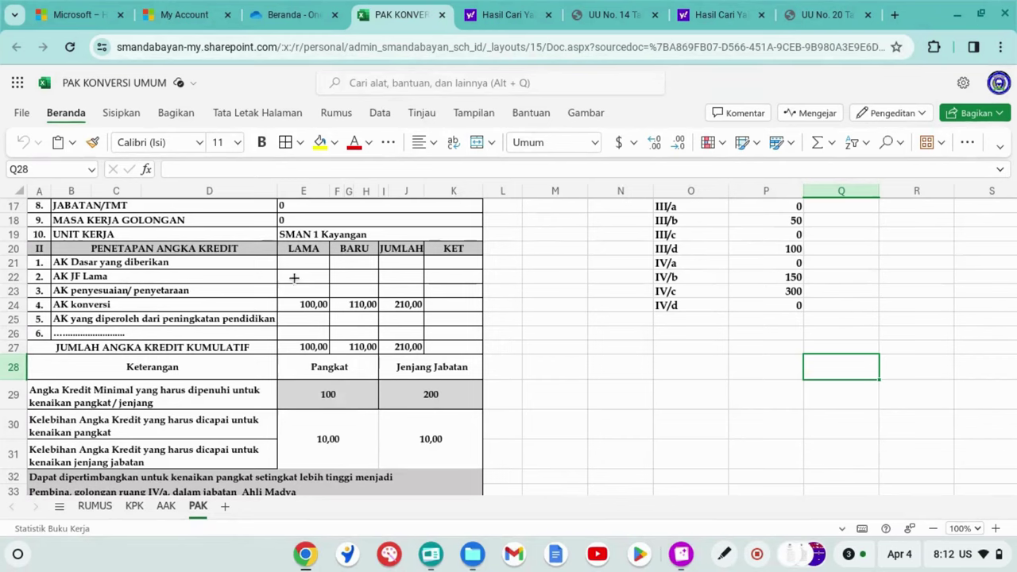
key("ctrl+plus")
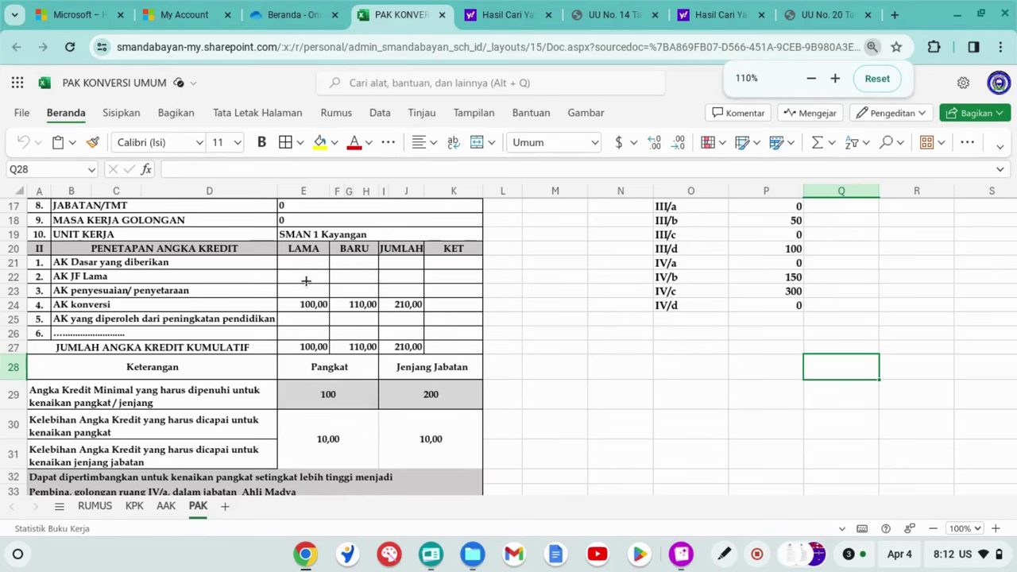
key("ctrl+plus")
key("ctrl+plus")
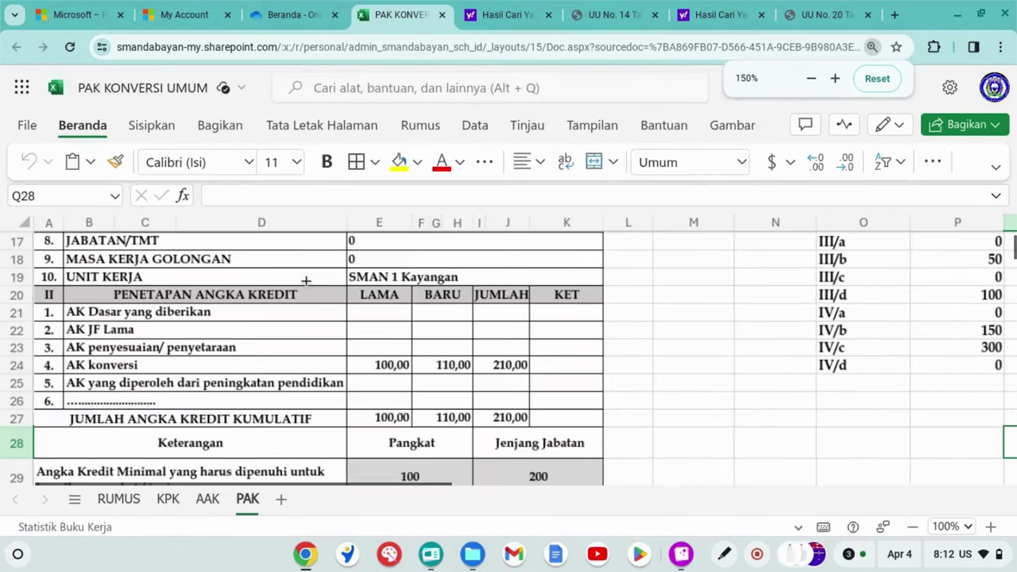
key("ctrl+plus")
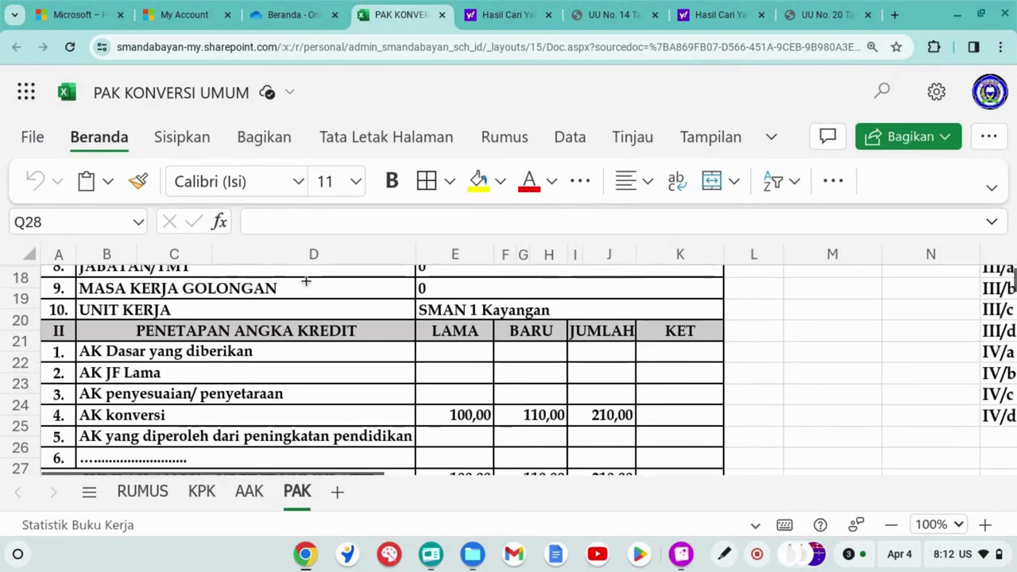
scroll(306, 280, "down", 2)
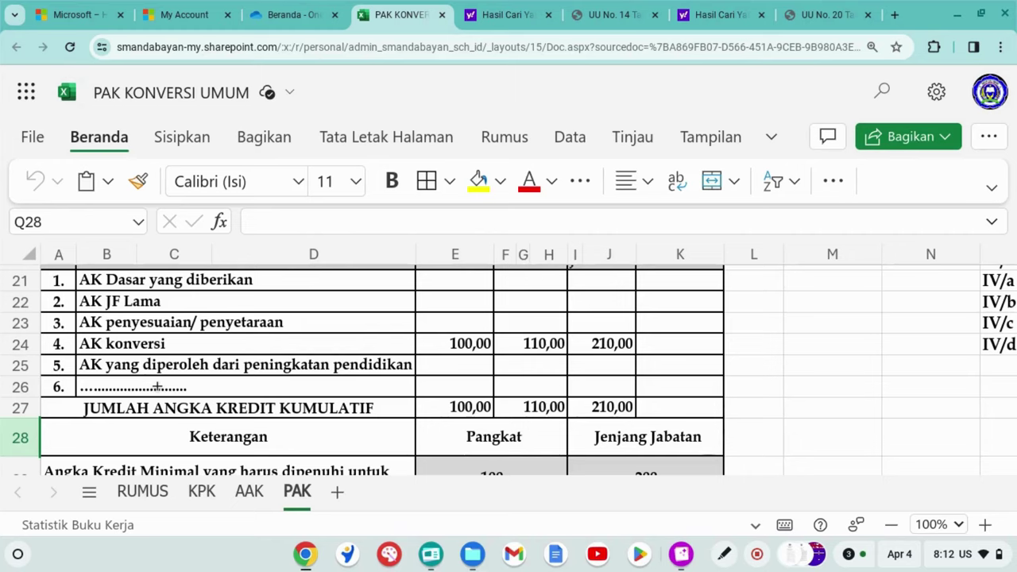
scroll(157, 387, "up", 1)
scroll(159, 387, "up", 1)
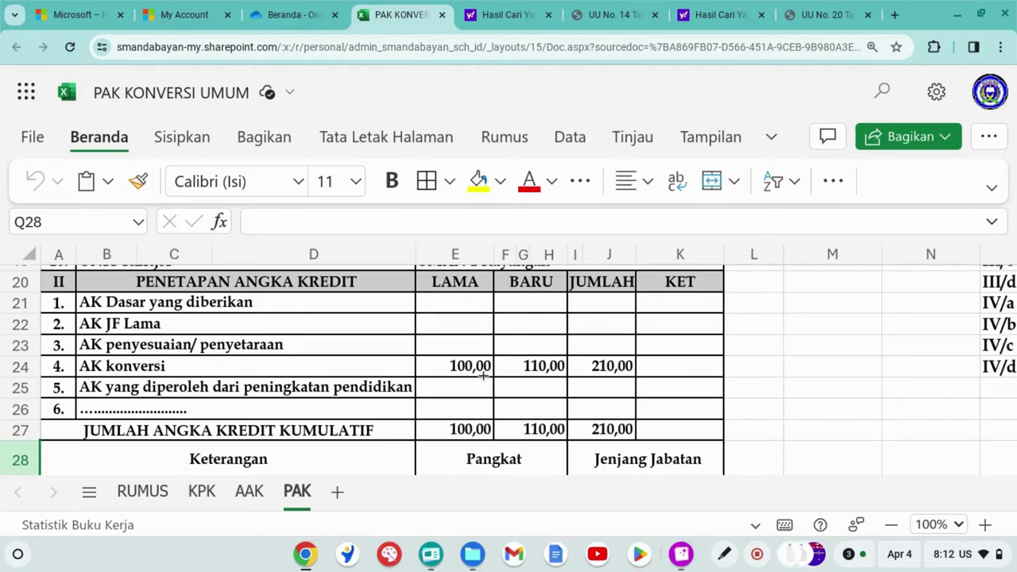
key("ctrl+minus")
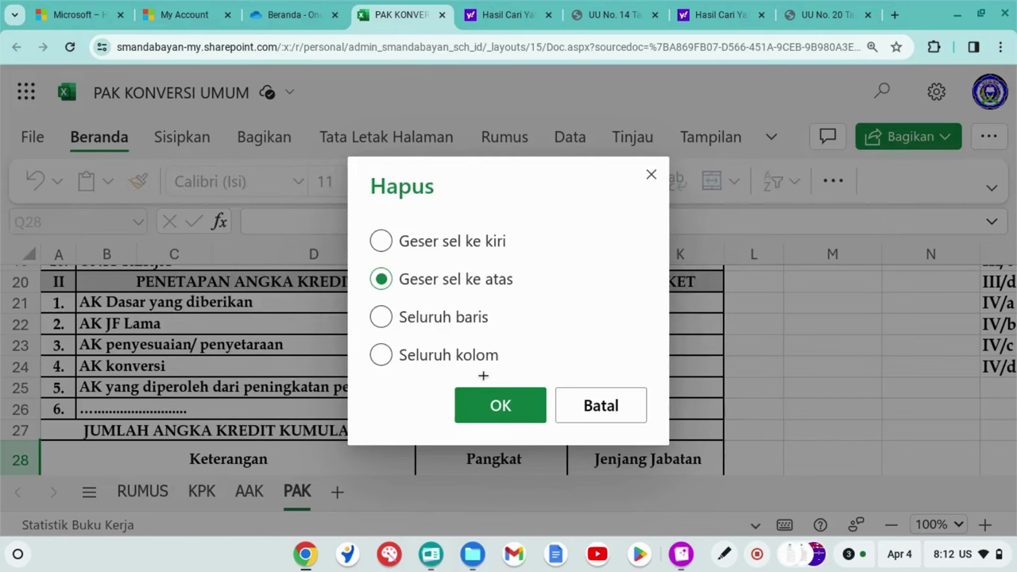
left_click(588, 405)
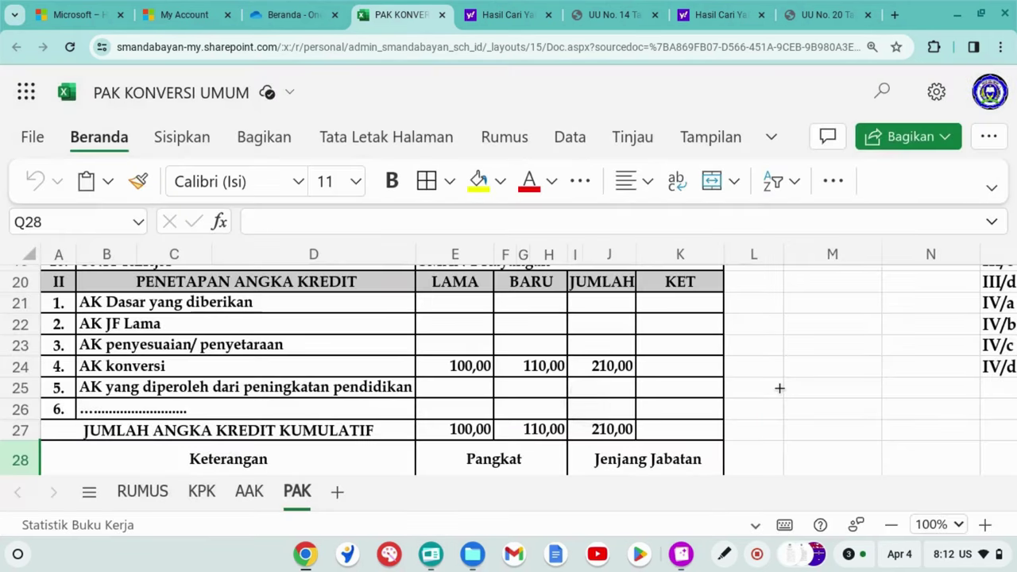
key("ctrl+minus")
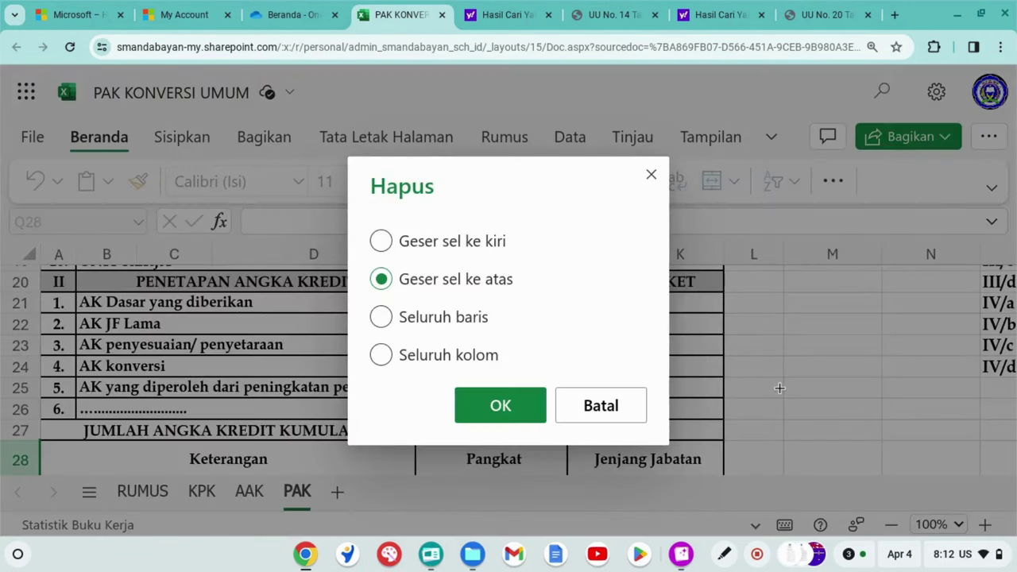
left_click(606, 405)
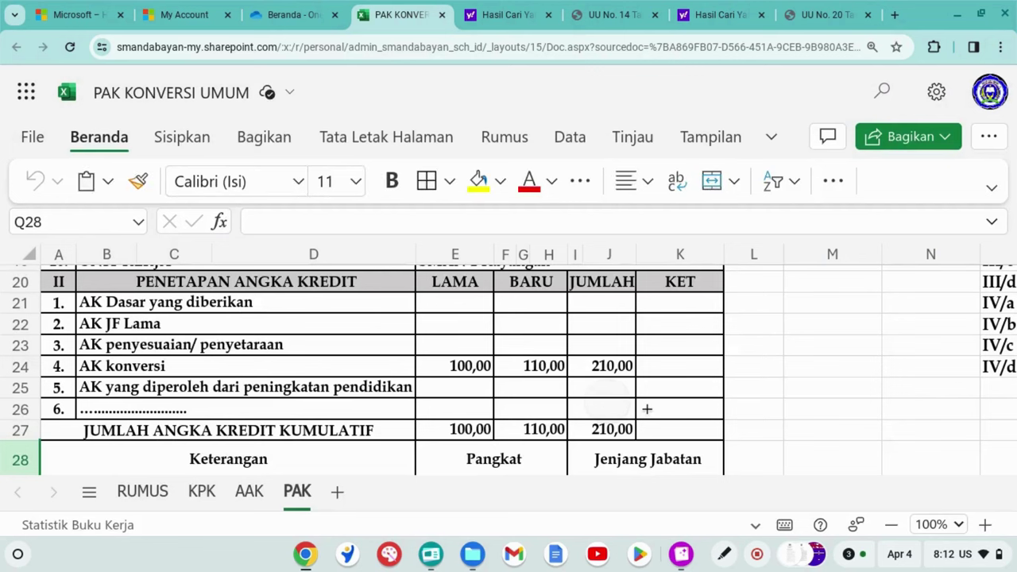
scroll(646, 410, "up", 1)
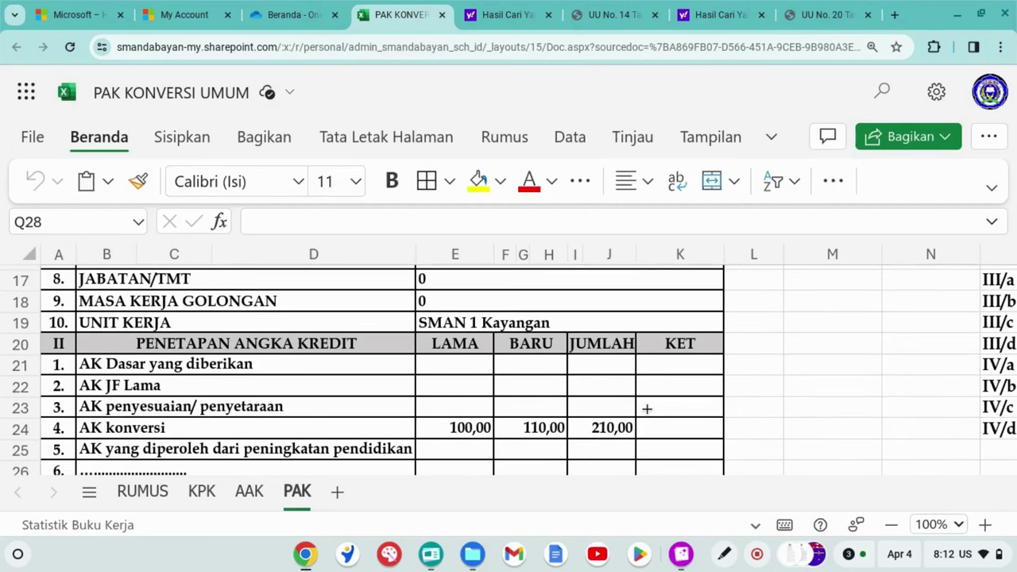
type("-")
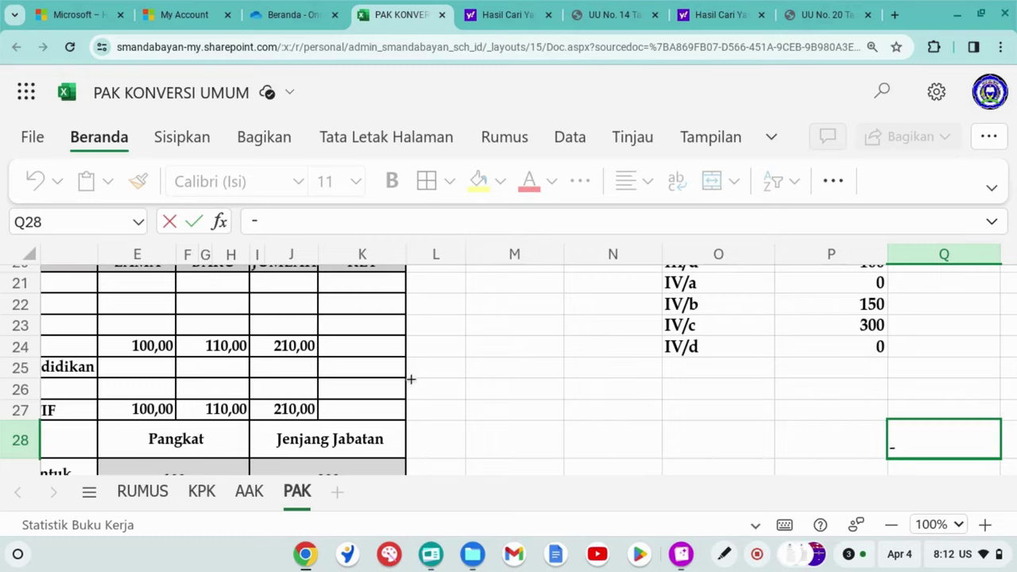
key("Left")
key("Left")
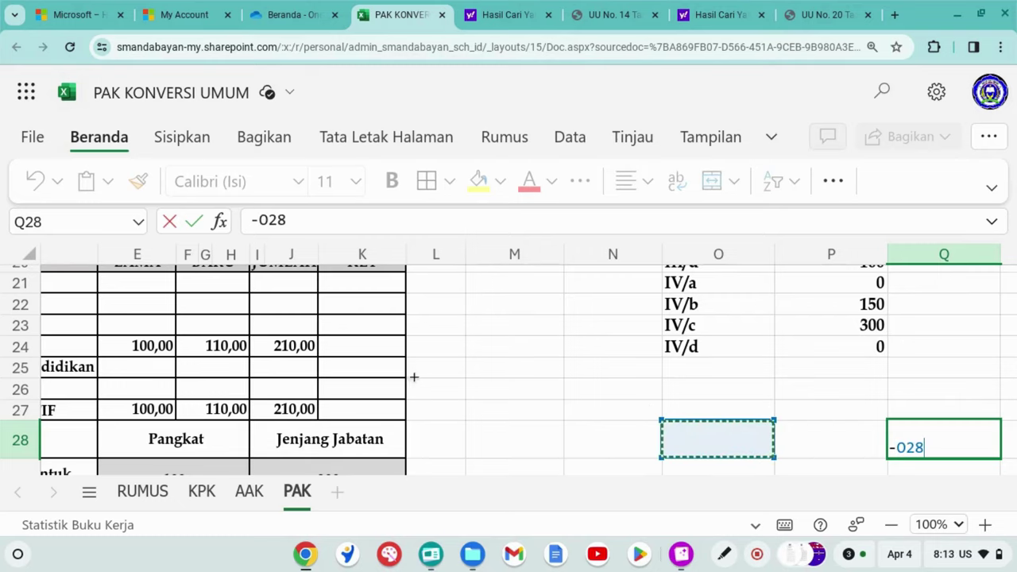
key("Left")
key("Left")
key("Left")
key("Left")
key("Left")
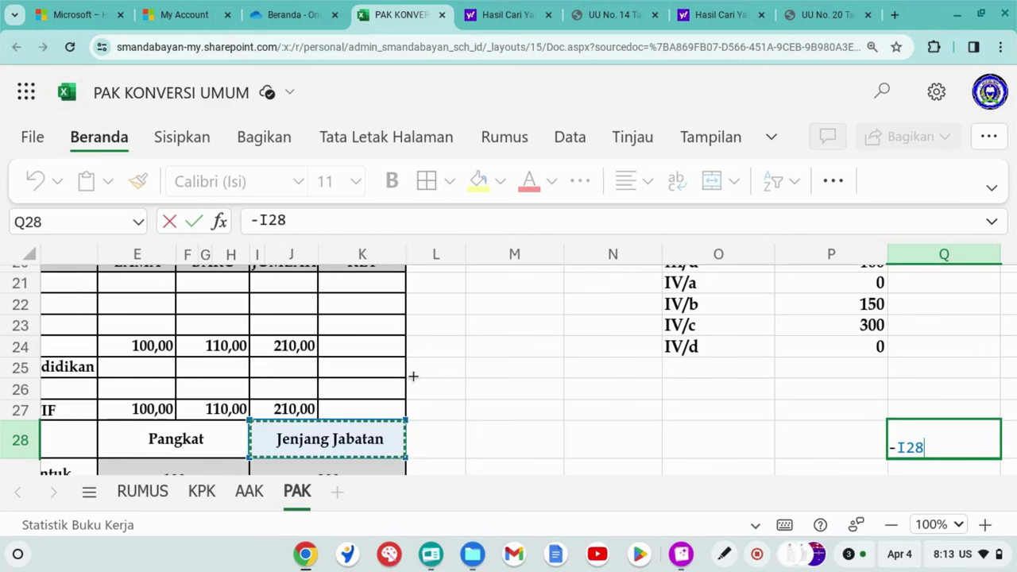
key("Escape")
key("Left")
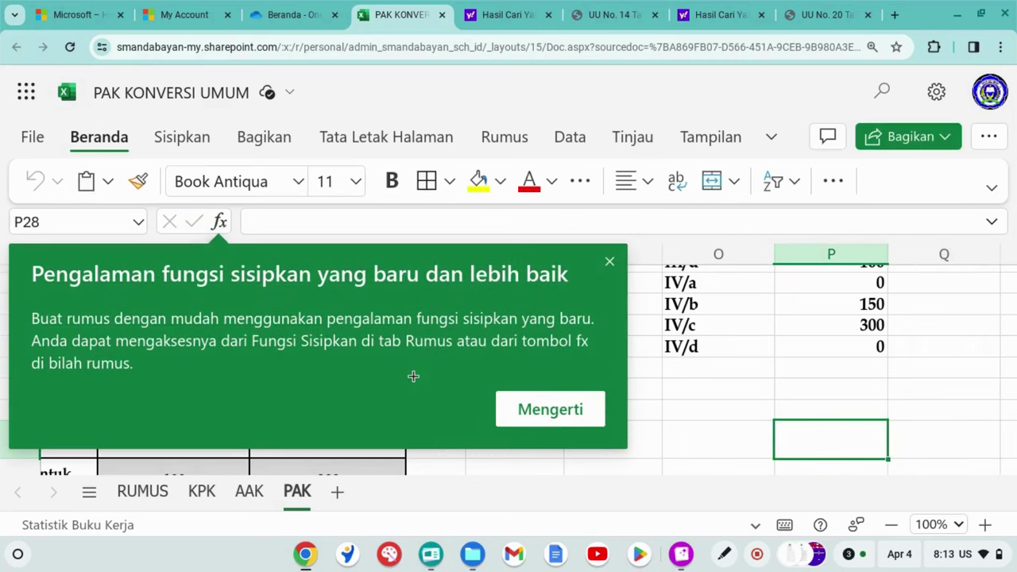
left_click(545, 408)
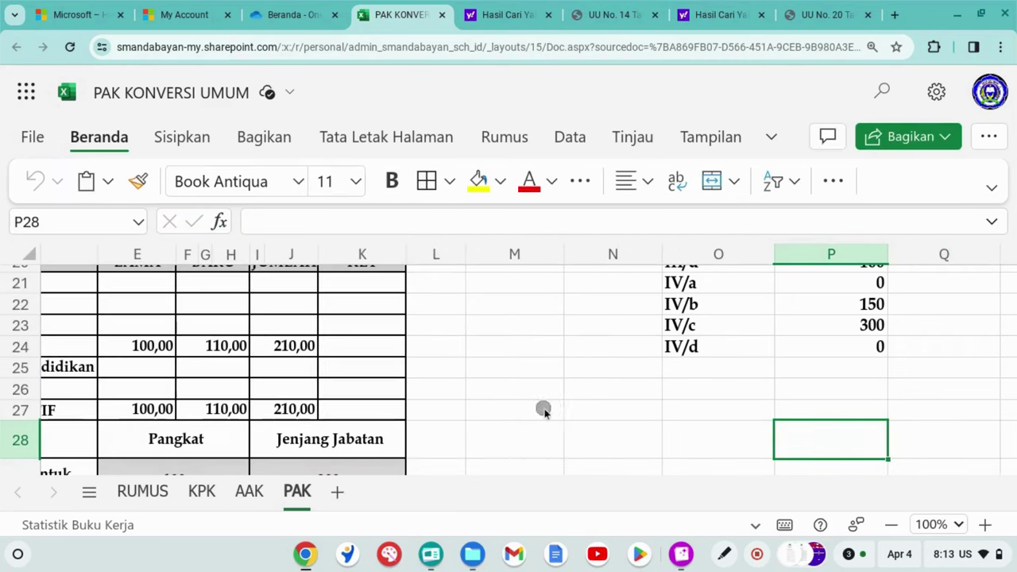
Go back to column A of the PAK sheet and look through the form from row 25 up to the letterhead.
left_click(469, 369)
key("Left")
key("Left")
key("Left")
key("Left")
key("Left")
key("Left")
key("Left")
key("Left")
key("Left")
key("Left")
key("Left")
key("Left")
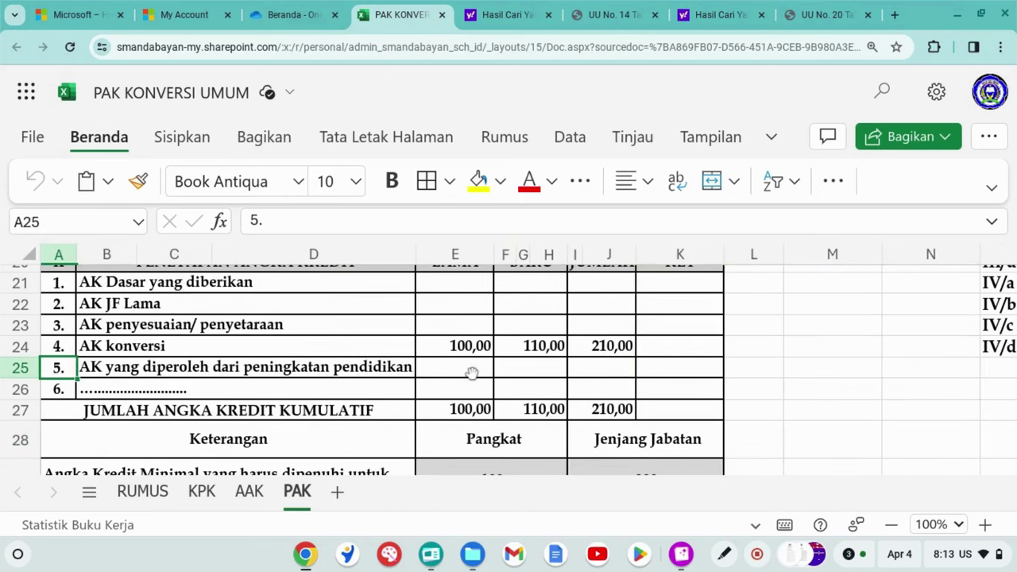
key("Up")
key("Up")
key("Up")
key("Up")
key("Up")
key("Up")
key("Up")
key("Up")
key("Up")
key("Up")
key("Up")
key("Up")
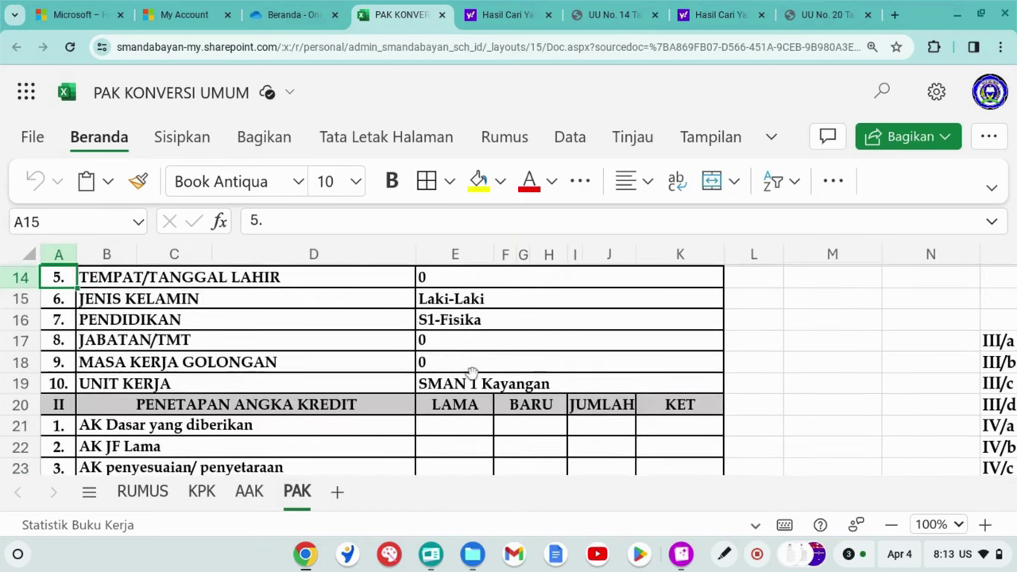
key("Up")
key("Up")
key("Up")
key("Up")
key("Up")
key("Up")
key("Up")
key("Up")
key("Up")
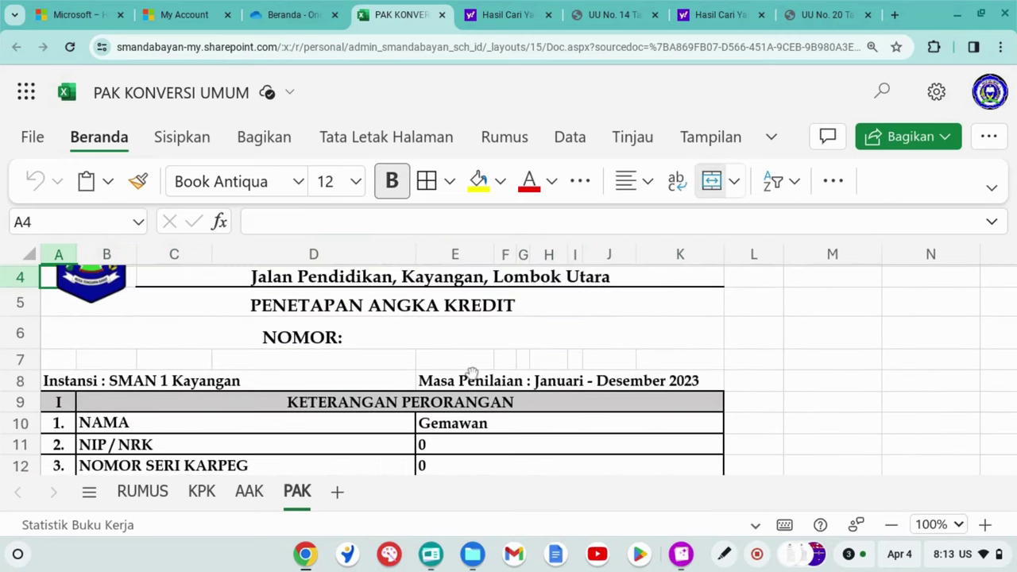
Examine the KETERANGAN PERORANGAN details on the PAK sheet down to the JENIS KELAMIN row.
key("Down")
key("Down")
key("Down")
key("Down")
key("Down")
key("Down")
key("Down")
key("Down")
key("Down")
key("Down")
key("Down")
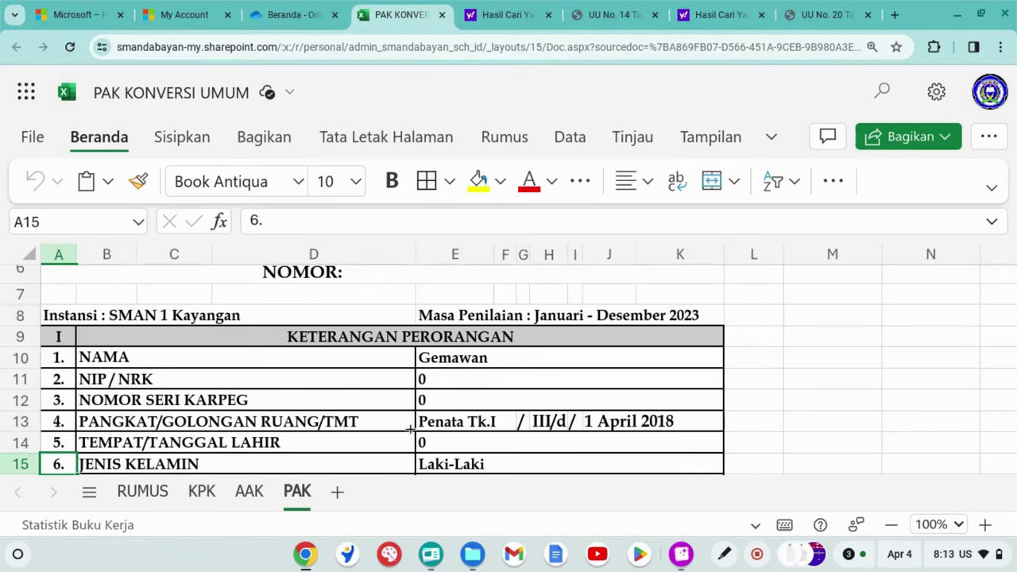
Review the heading and period sections of the KPK and AAK sheets, and return to the PAK sheet.
left_click(204, 492)
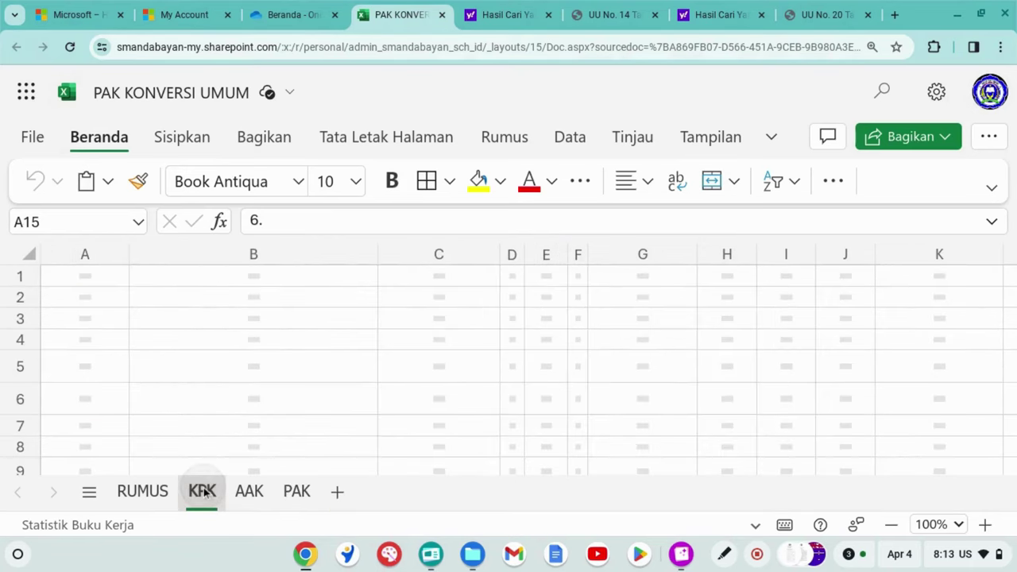
scroll(451, 411, "down", 5)
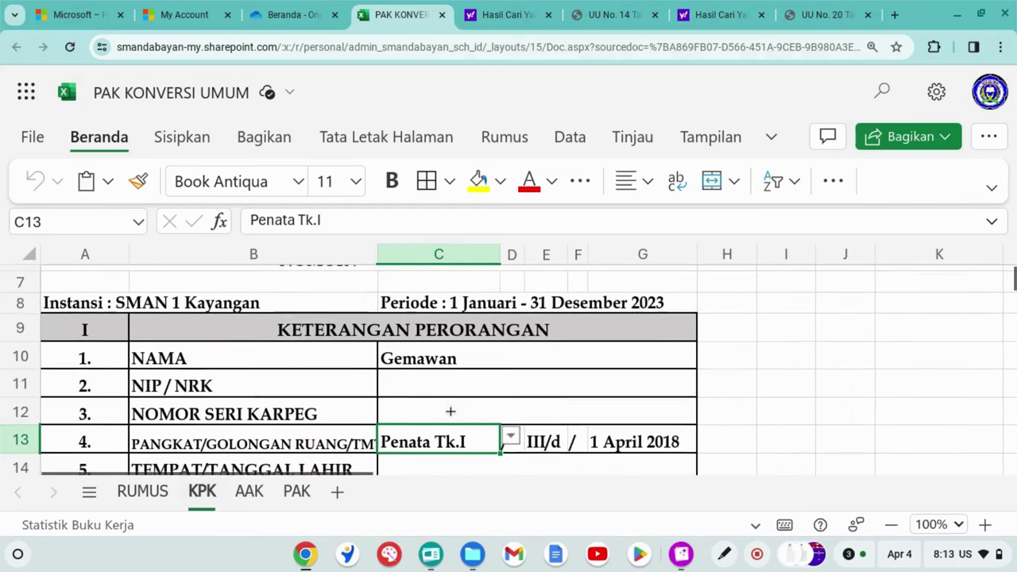
scroll(450, 407, "up", 7)
scroll(450, 407, "up", 1)
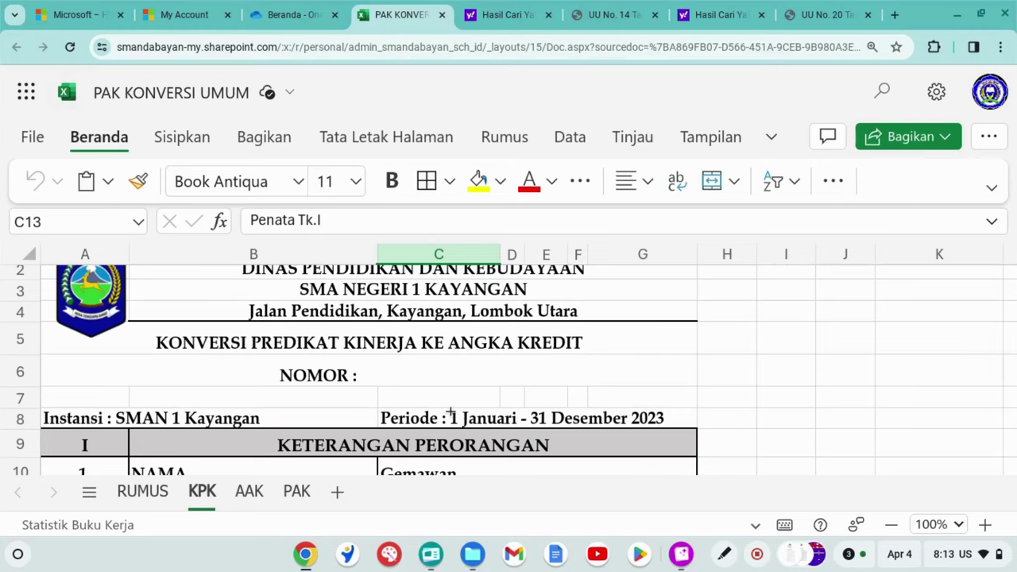
left_click(248, 491)
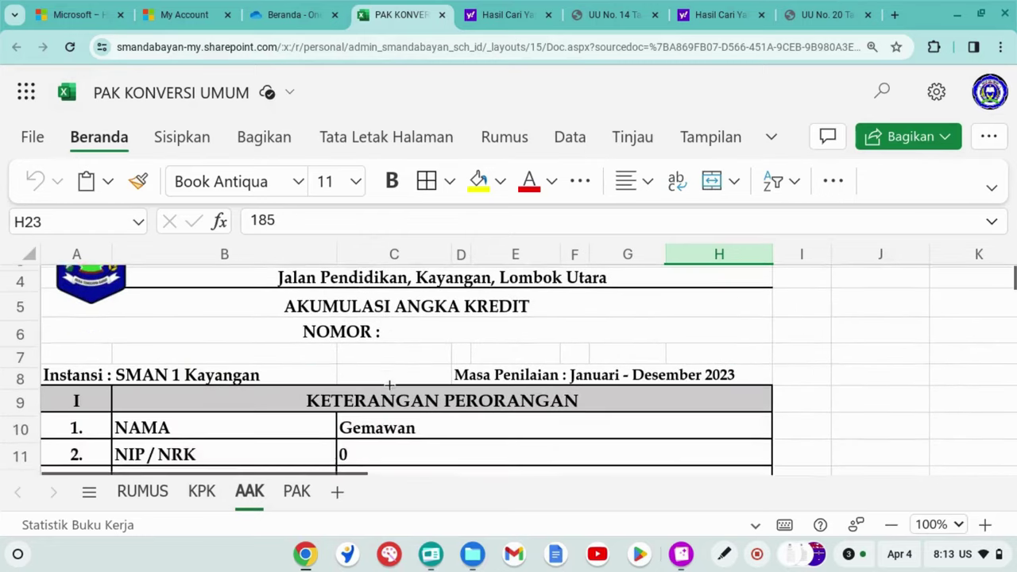
scroll(386, 382, "down", 2)
left_click(291, 502)
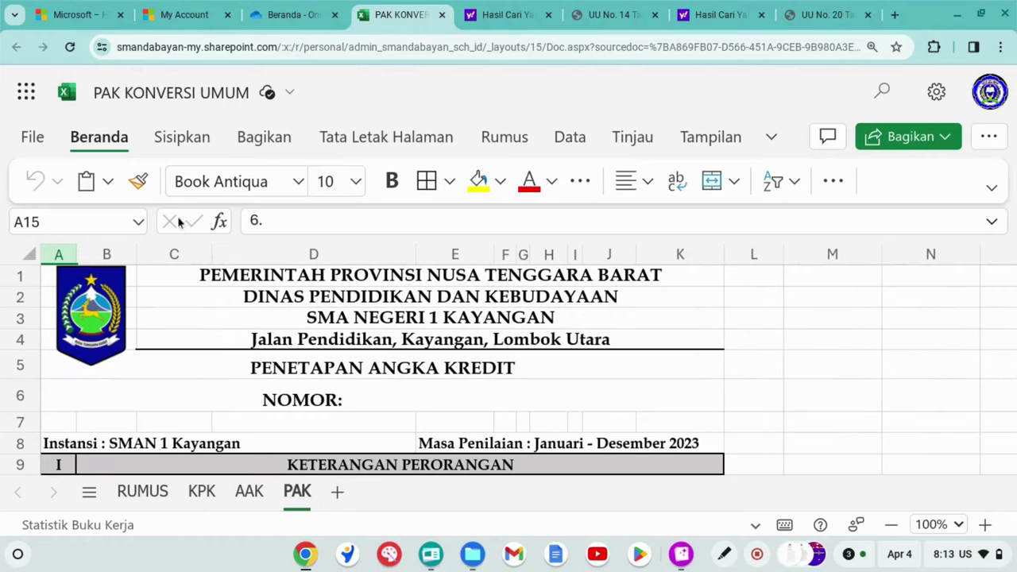
left_click(56, 181)
left_click(767, 141)
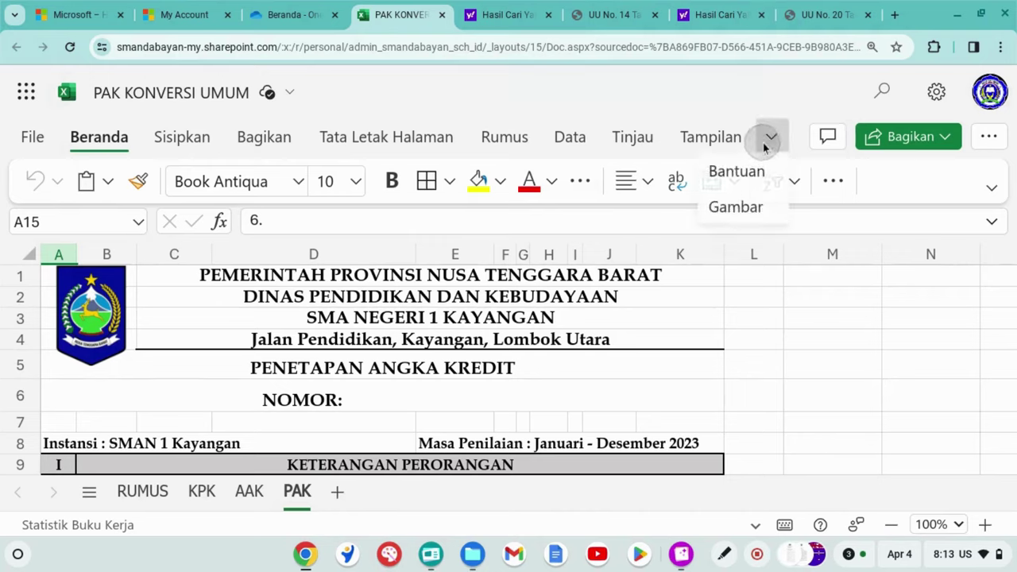
left_click(992, 189)
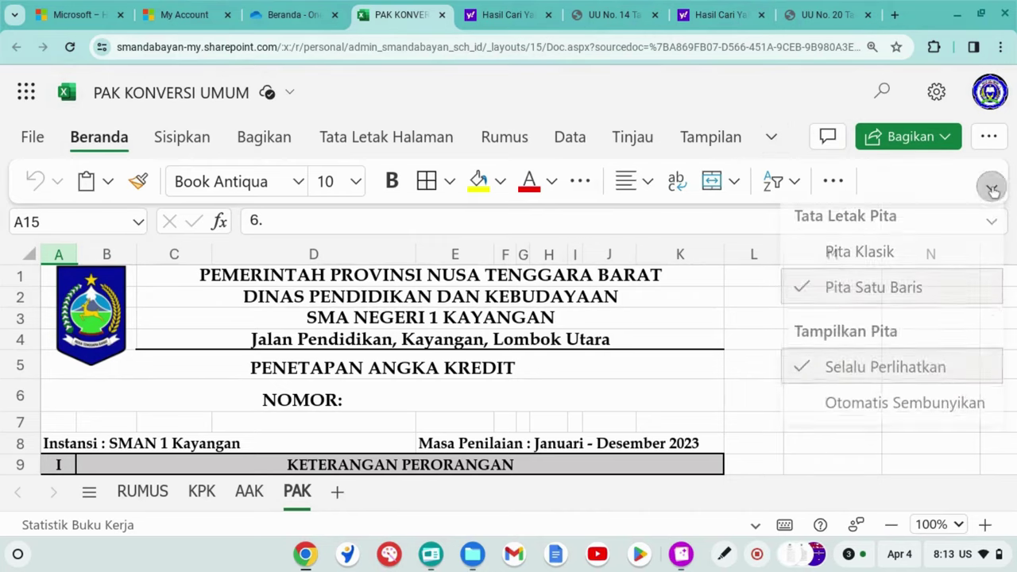
left_click(759, 256)
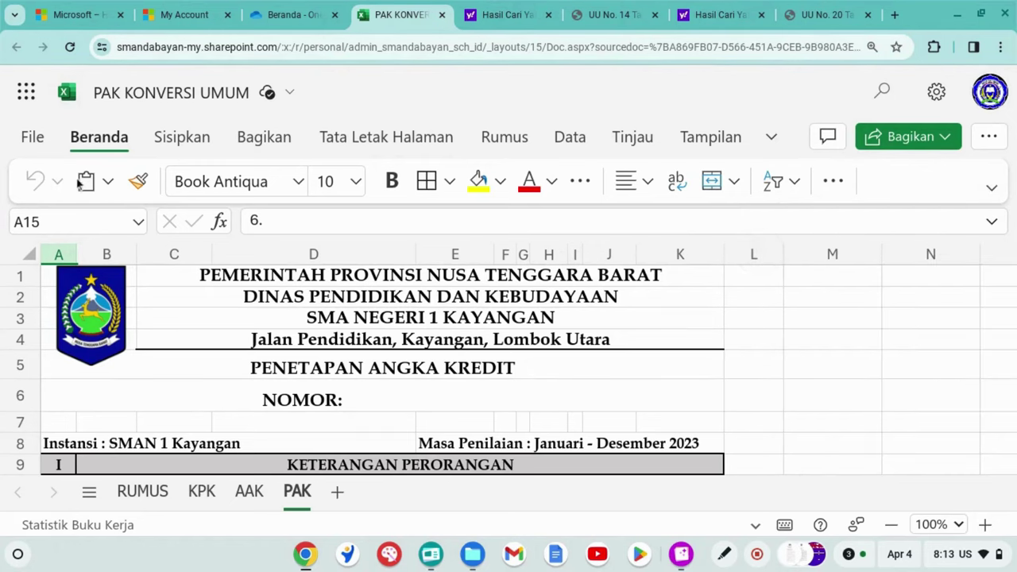
Examine the LAMA, BARU and JUMLAH credit columns of the PAK sheet's PENETAPAN ANGKA KREDIT table.
scroll(496, 329, "down", 5)
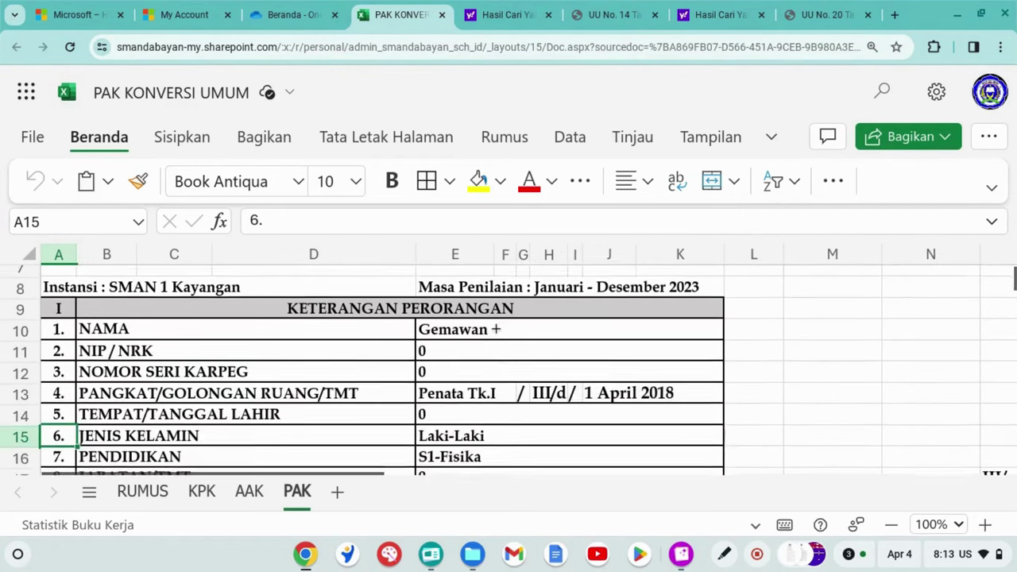
scroll(496, 329, "down", 4)
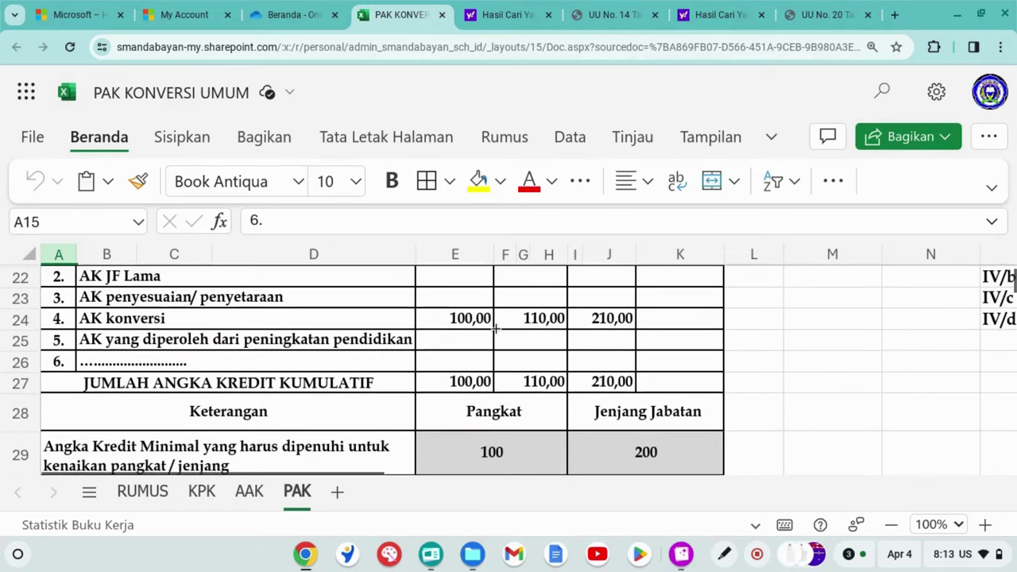
scroll(721, 356, "up", 2)
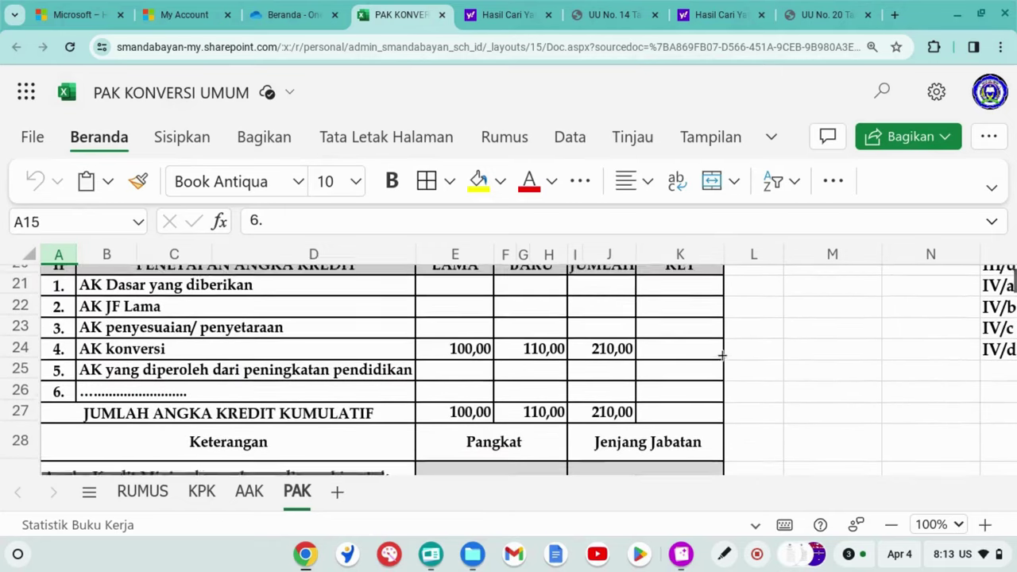
scroll(649, 359, "right", 3)
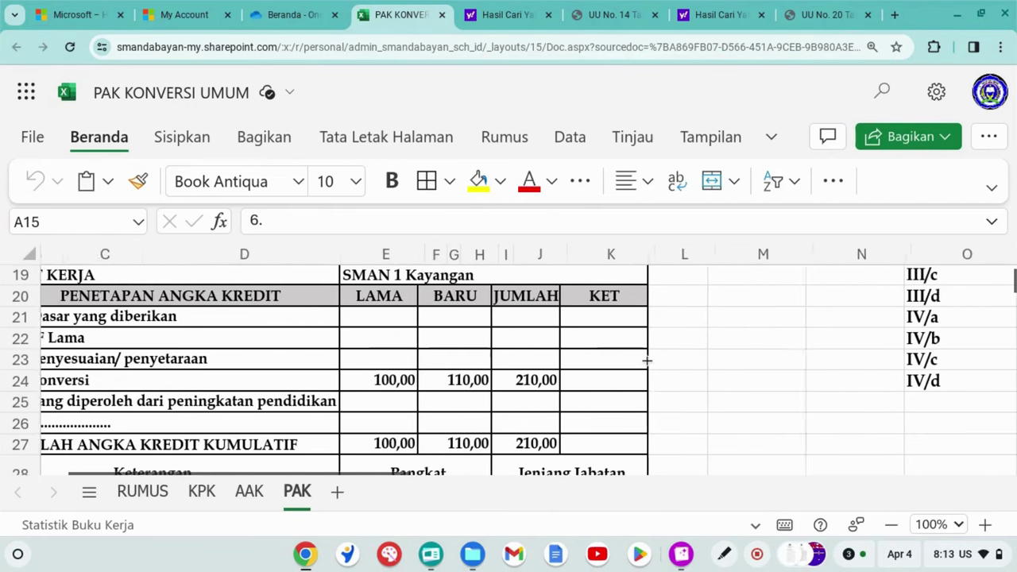
scroll(647, 360, "left", 2)
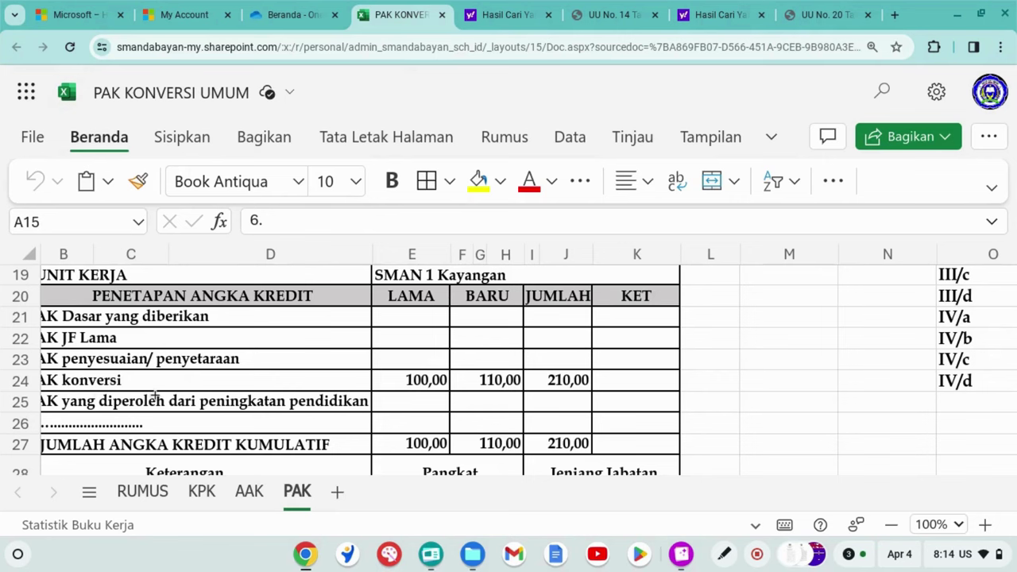
scroll(155, 397, "left", 2)
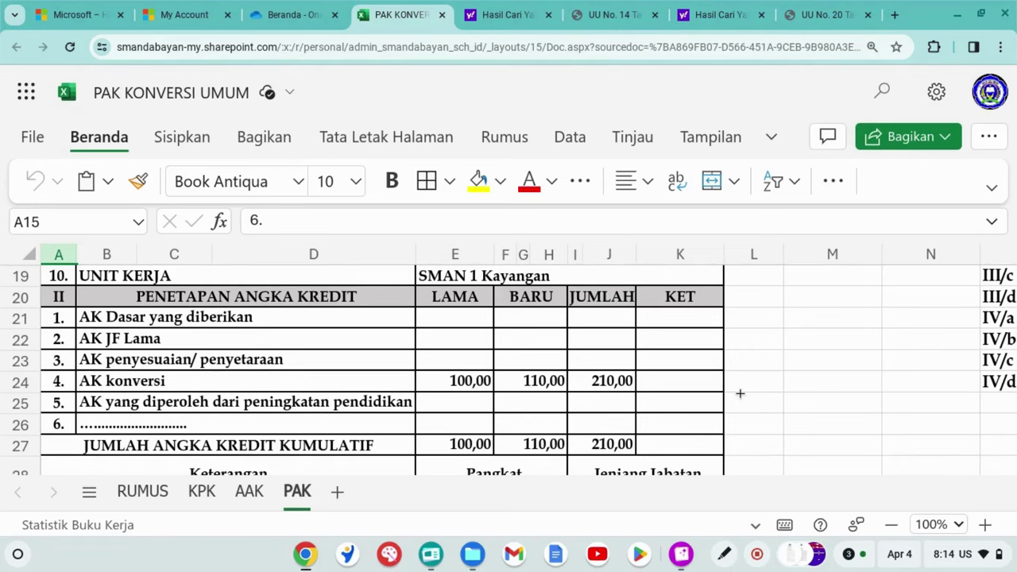
scroll(740, 392, "right", 5)
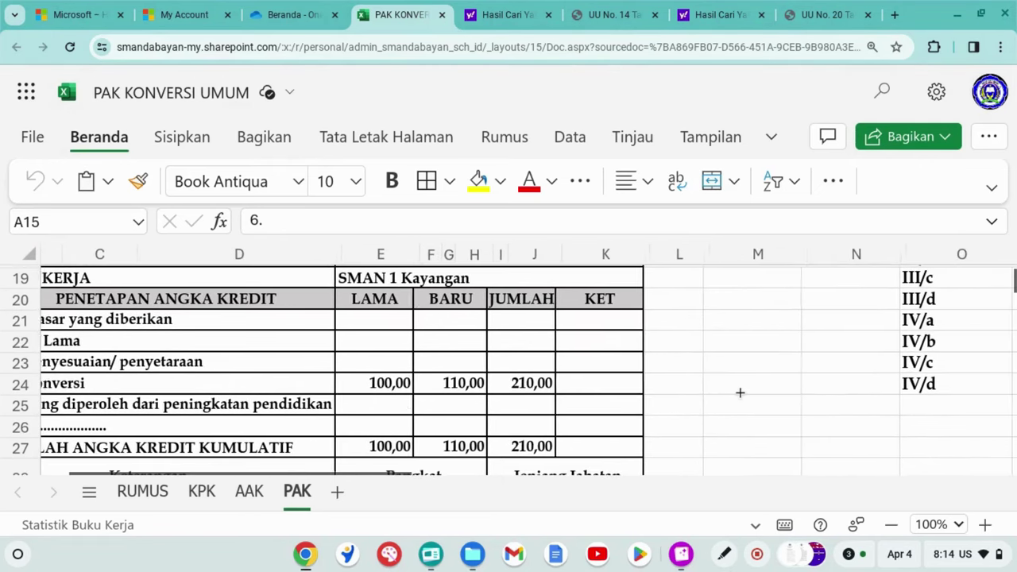
Compare the PAK sheet's LAMA, BARU and JUMLAH credit columns with the III/a to IV/d lookup list in columns O and P.
scroll(740, 392, "right", 3)
scroll(739, 392, "up", 1)
scroll(739, 392, "up", 1)
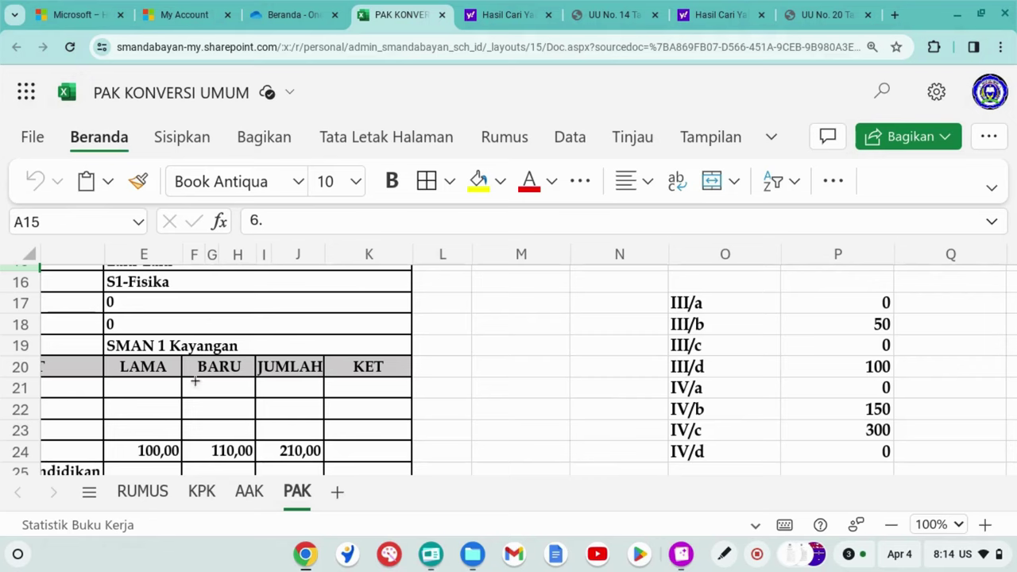
scroll(166, 376, "down", 2)
scroll(165, 376, "up", 1)
scroll(166, 375, "down", 2)
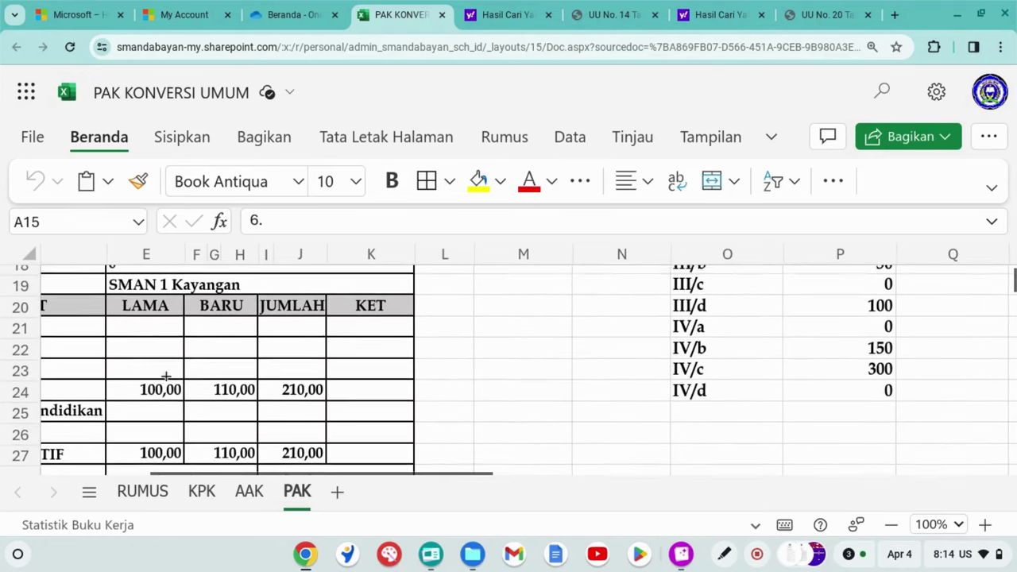
left_click(145, 303)
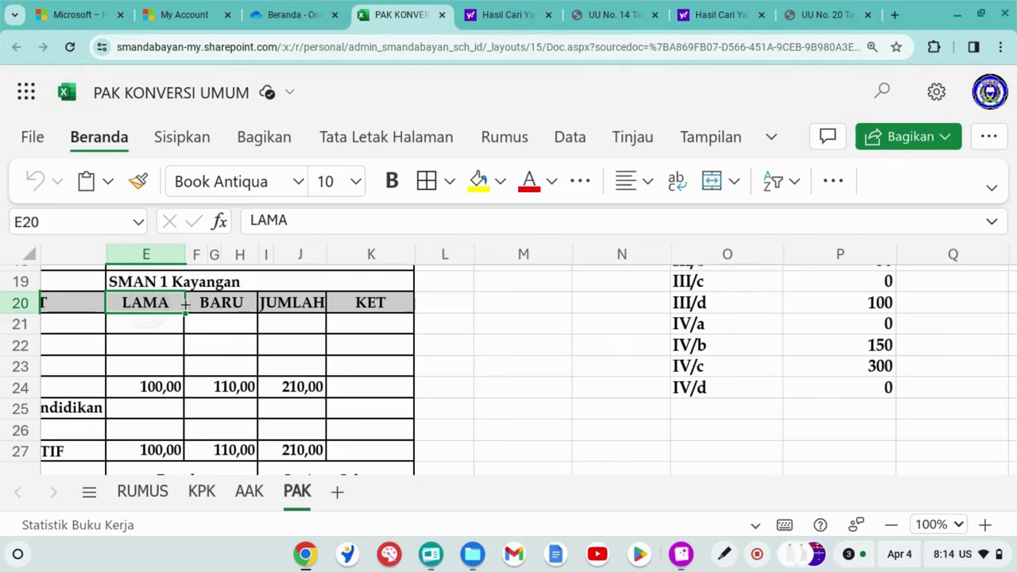
scroll(704, 361, "up", 2)
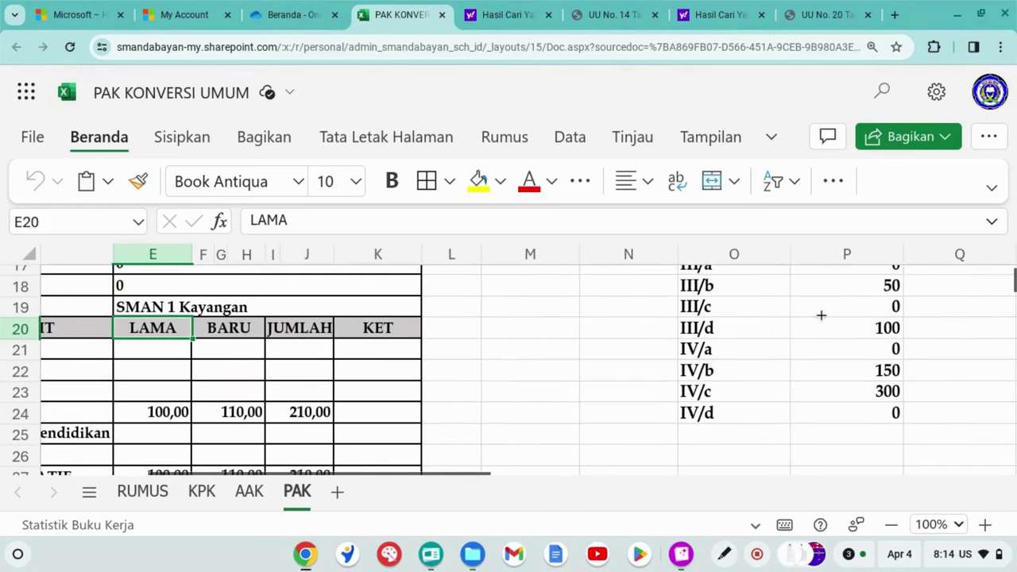
scroll(821, 316, "up", 2)
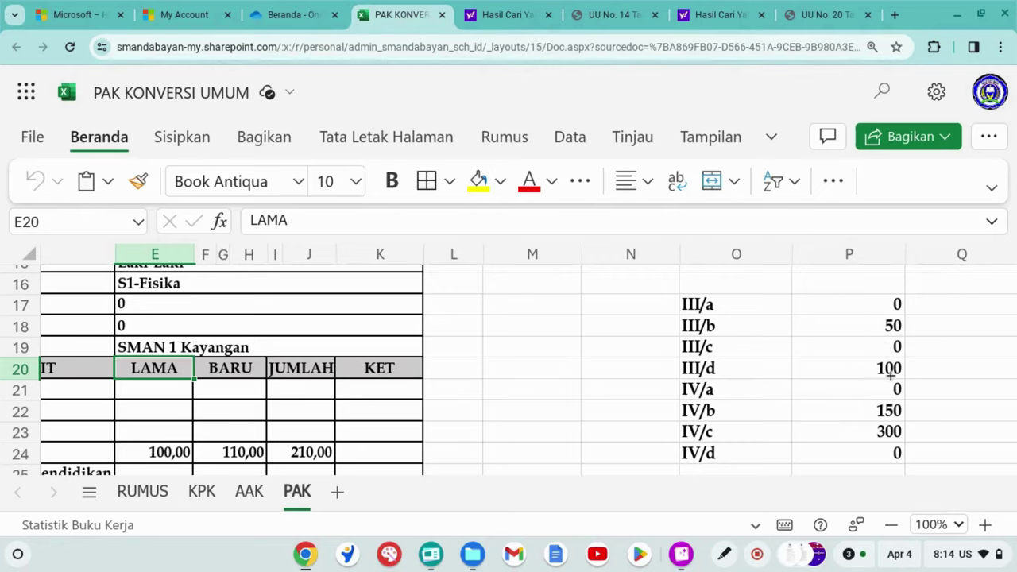
Move the selection along row 23 of the PAK sheet from cell M23 back to column A.
left_click(509, 436)
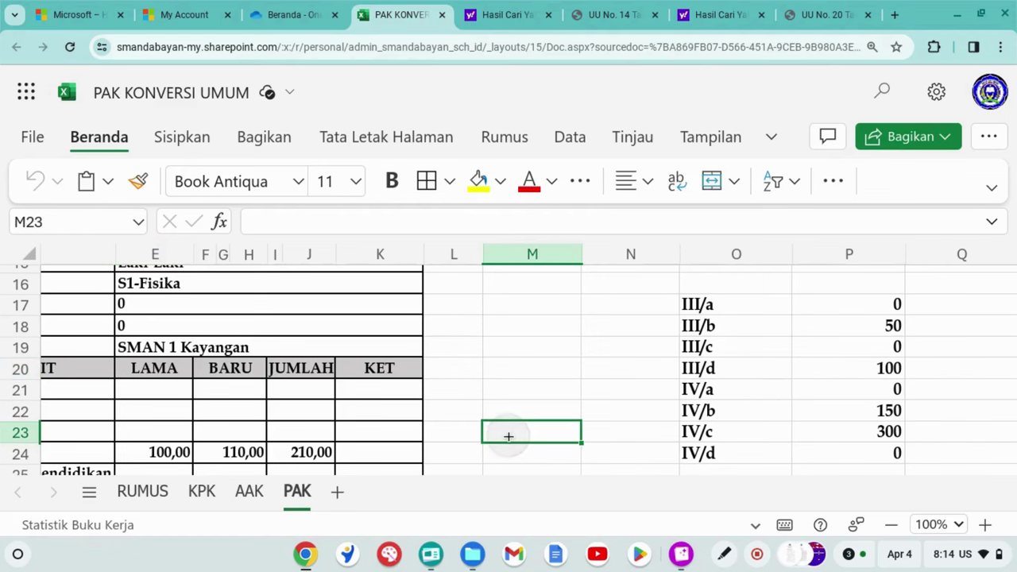
key("Left")
key("Left")
key("Left")
key("Left")
key("Left")
key("Left")
key("Left")
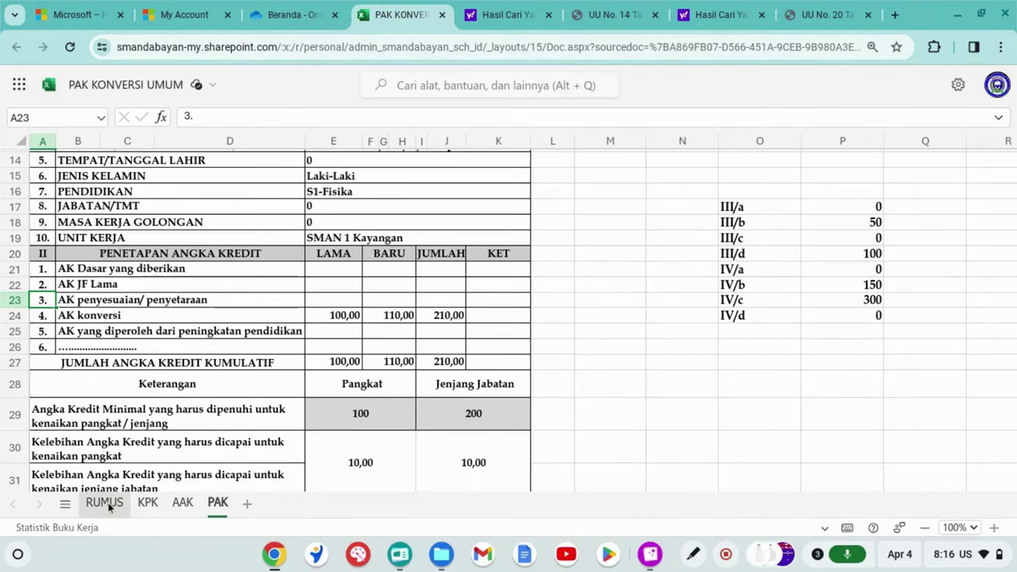
Examine the predicate percentages, annual coefficients and minimum credit requirement tables on the RUMUS sheet.
left_click(107, 503)
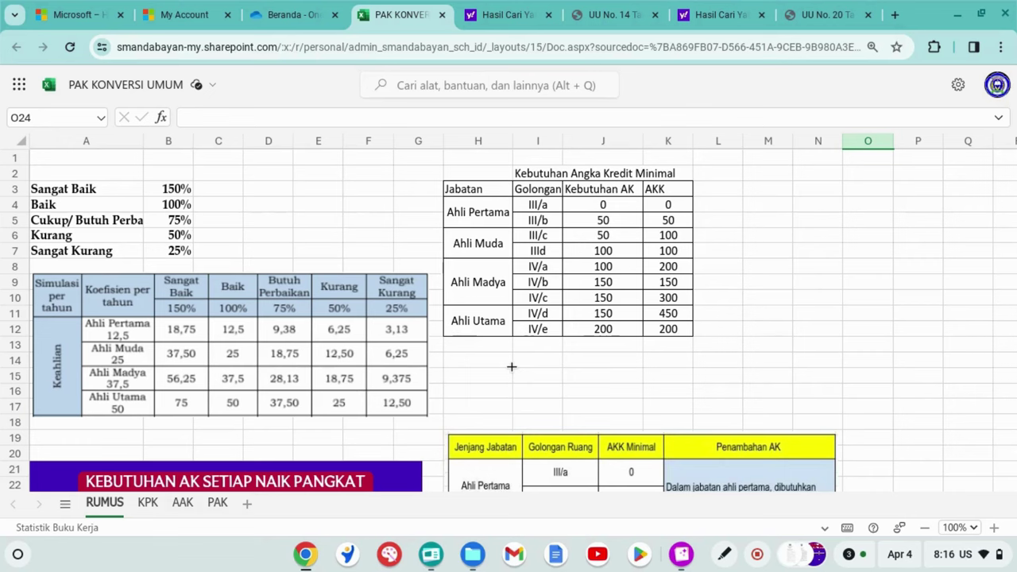
scroll(511, 366, "down", 5)
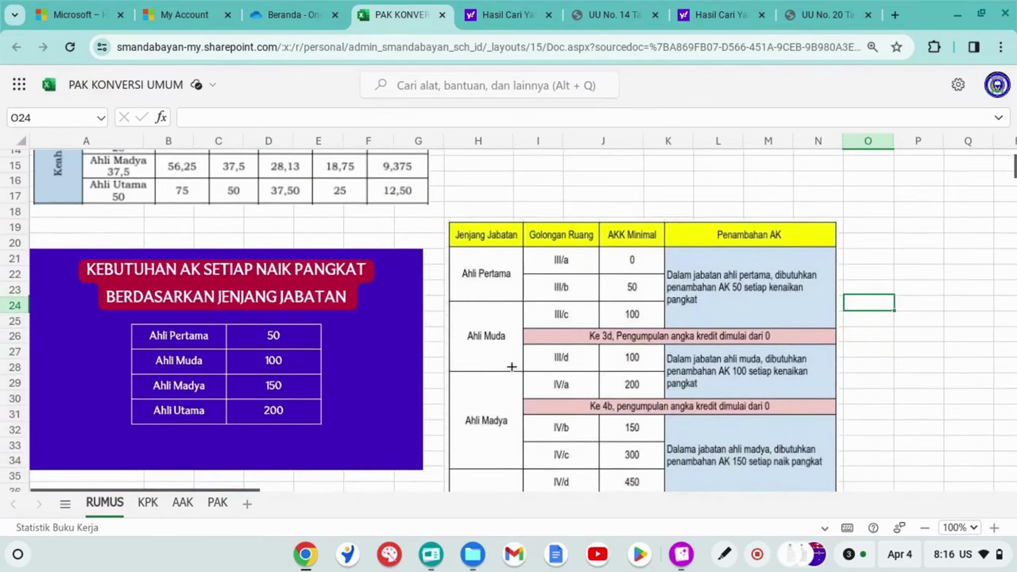
scroll(511, 366, "up", 4)
scroll(512, 367, "up", 2)
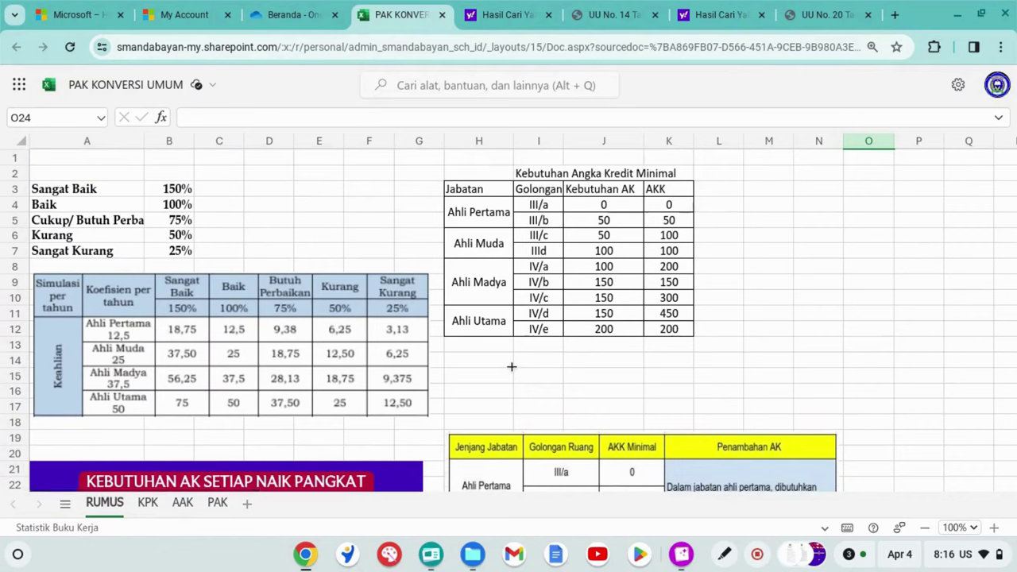
Look through the KPK sheet's personal details and its KONVERSI PREDIKAT KINERJA KE ANGKA KREDIT table.
left_click(149, 502)
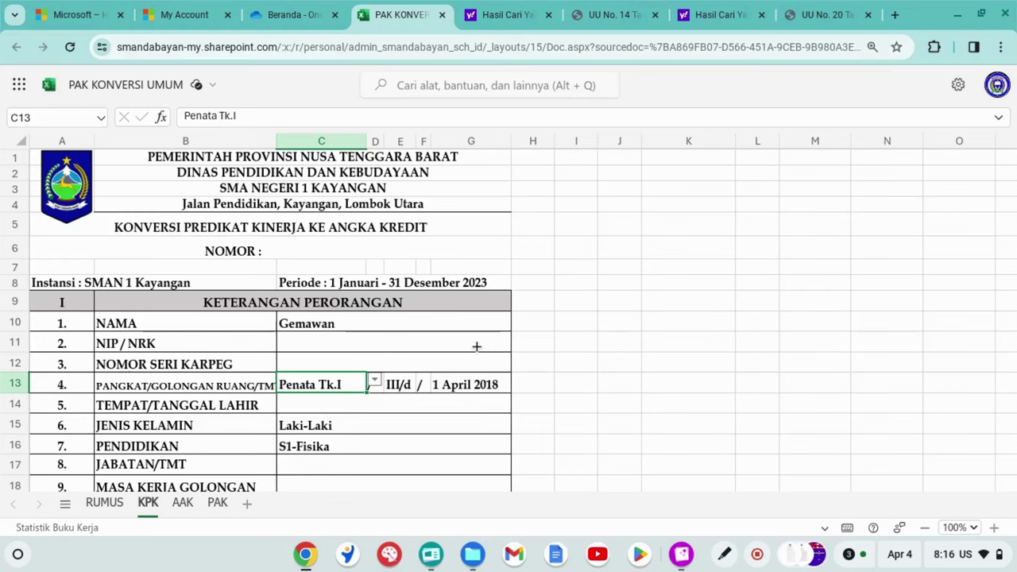
scroll(476, 346, "down", 3)
scroll(477, 346, "down", 3)
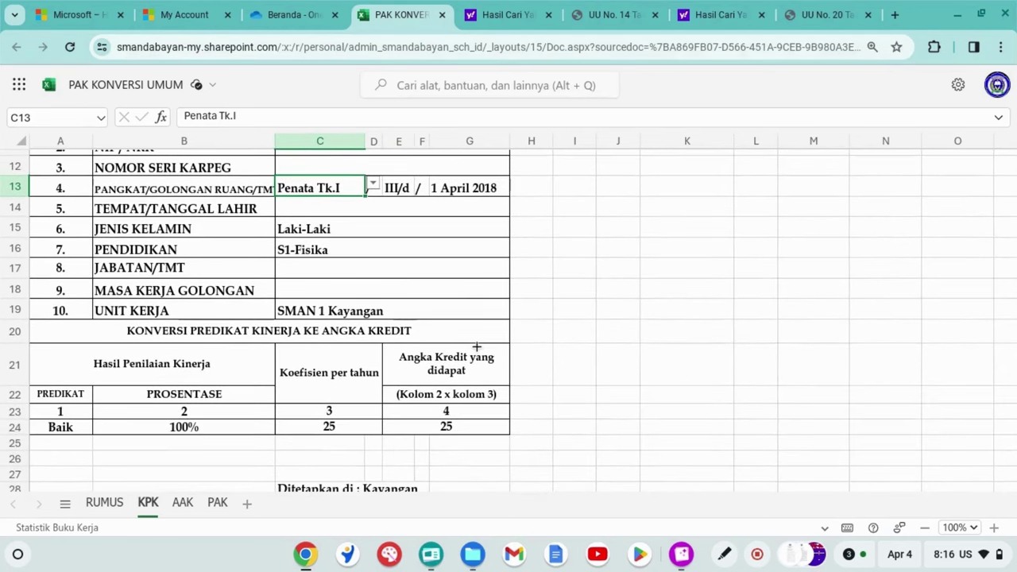
scroll(476, 347, "up", 4)
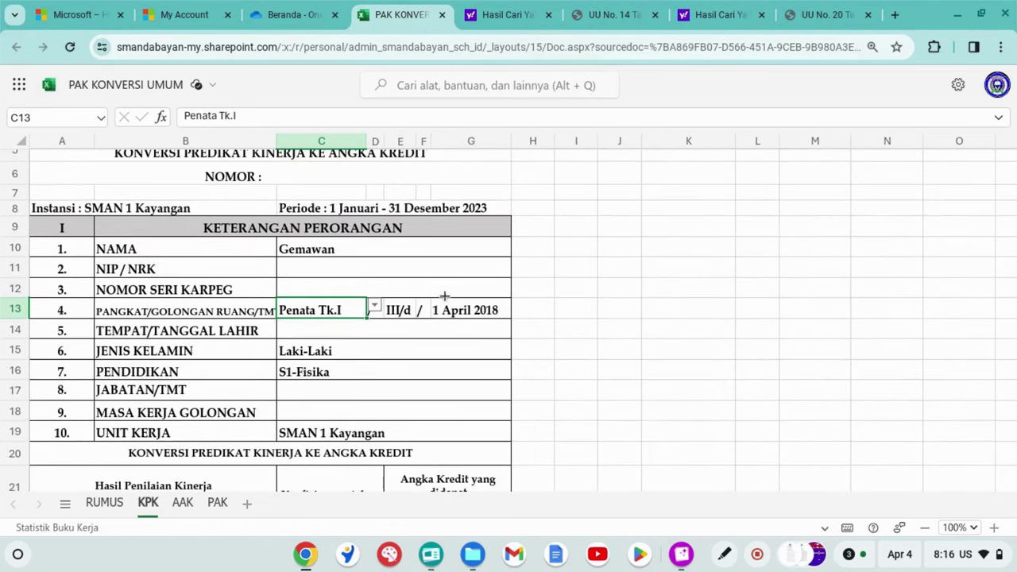
Try the ranks Penata Muda, Penata Muda Tk.I and Pembina in turn in cell C13 of the KPK sheet.
left_click(374, 306)
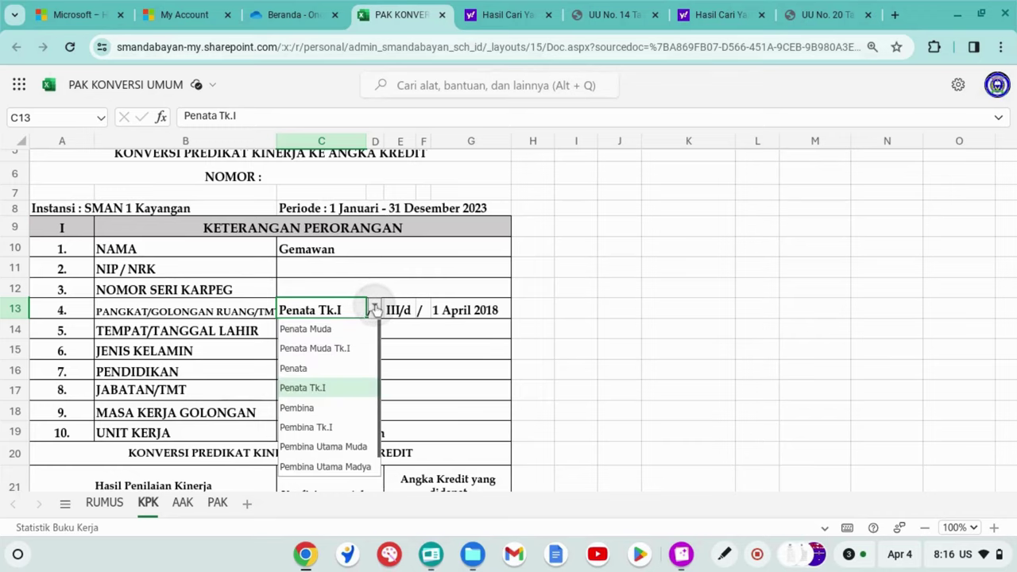
left_click(329, 329)
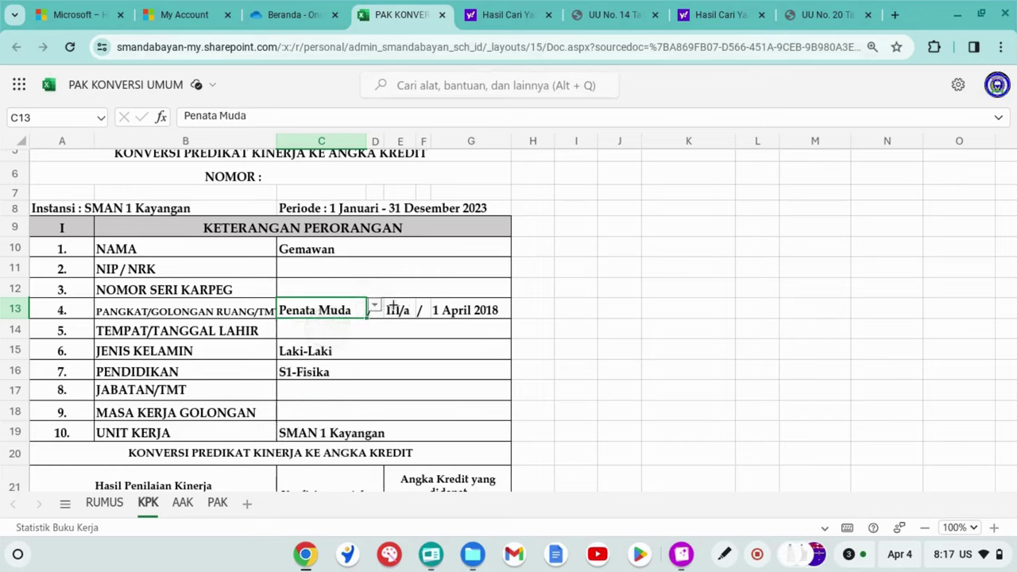
left_click(374, 306)
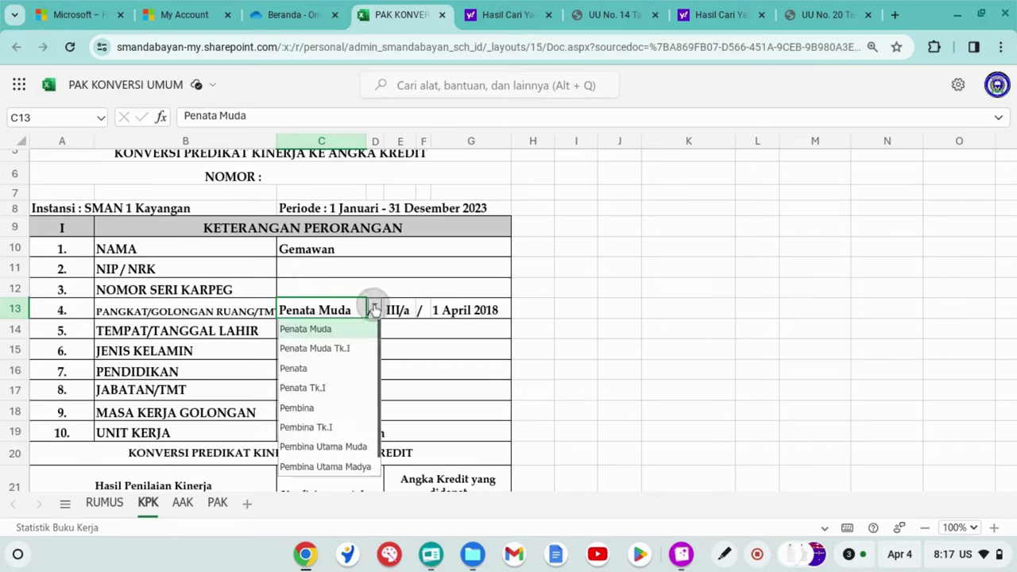
left_click(337, 349)
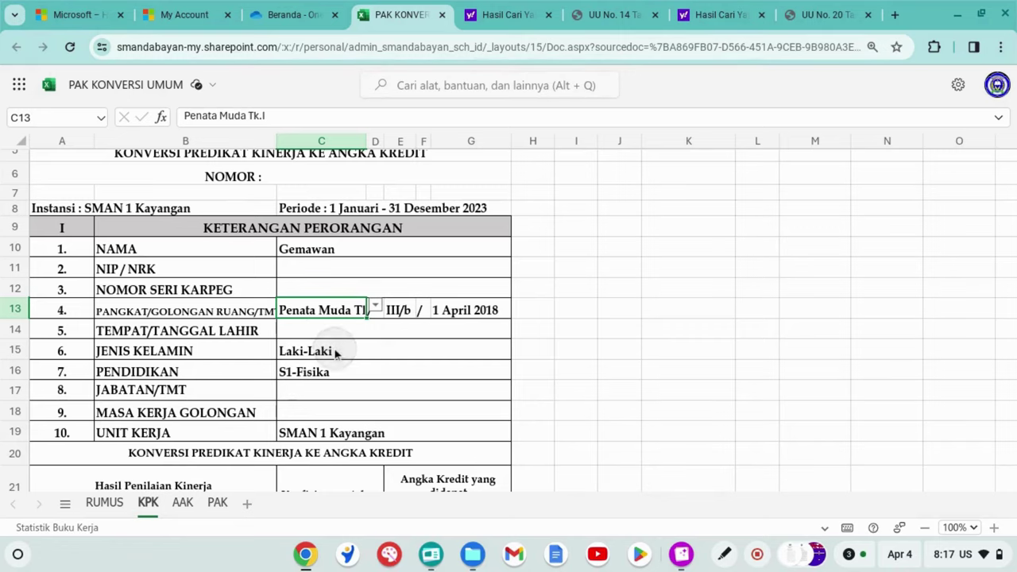
left_click(375, 307)
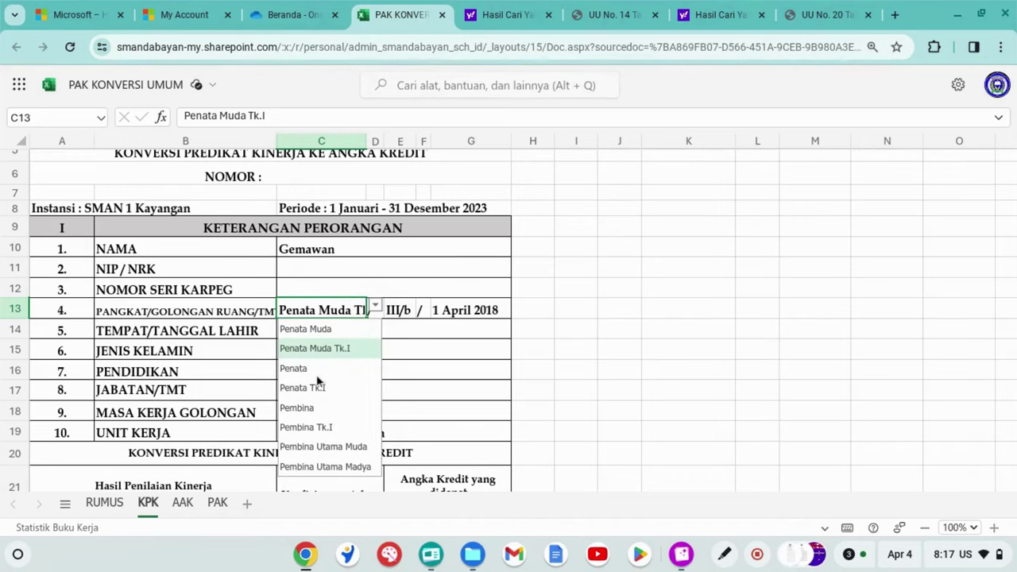
left_click(315, 407)
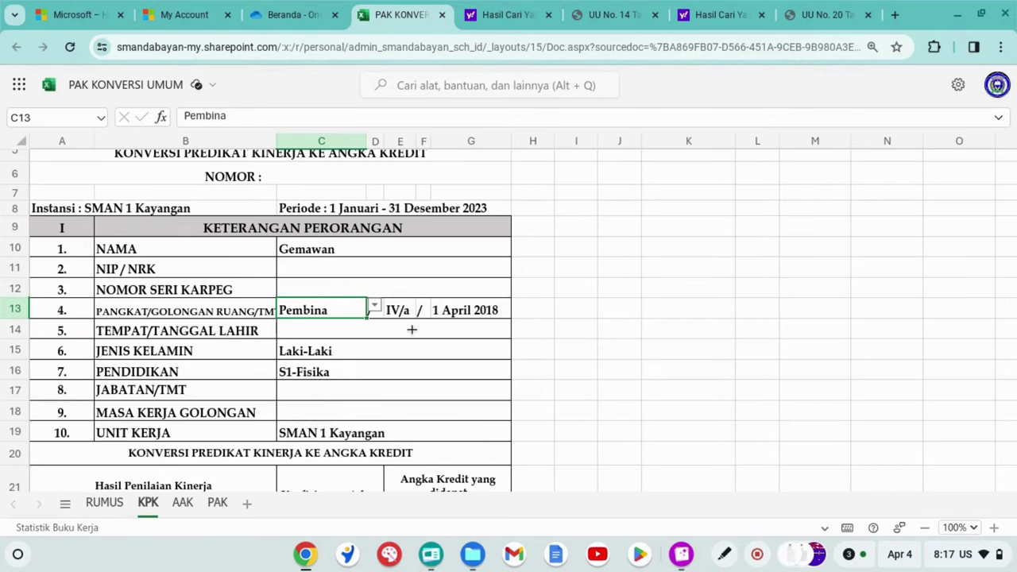
Try the performance predicates Sangat Baik, Baik and Cukup in turn in cell A24 of the conversion table.
scroll(411, 329, "down", 2)
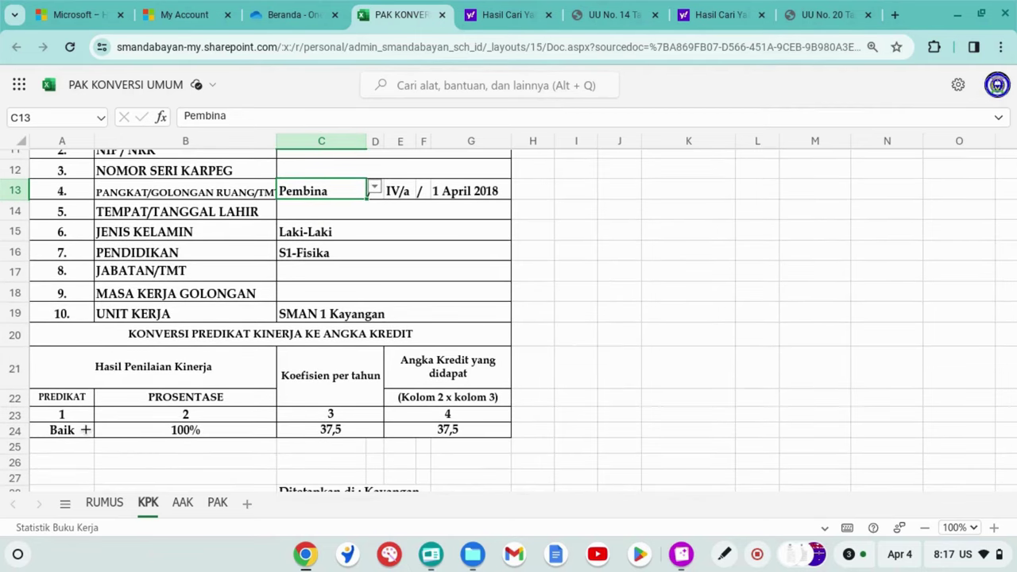
left_click(84, 429)
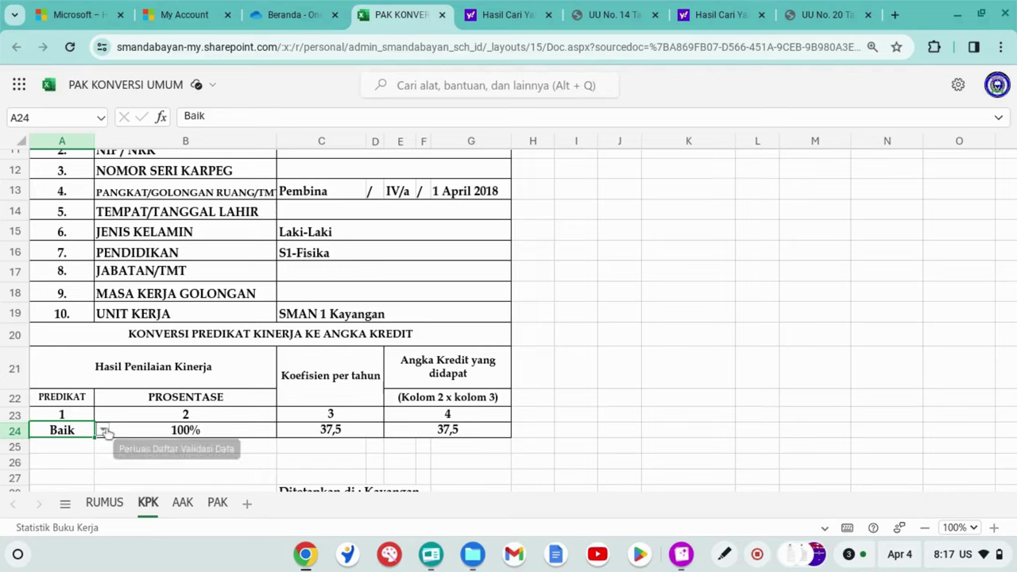
left_click(104, 430)
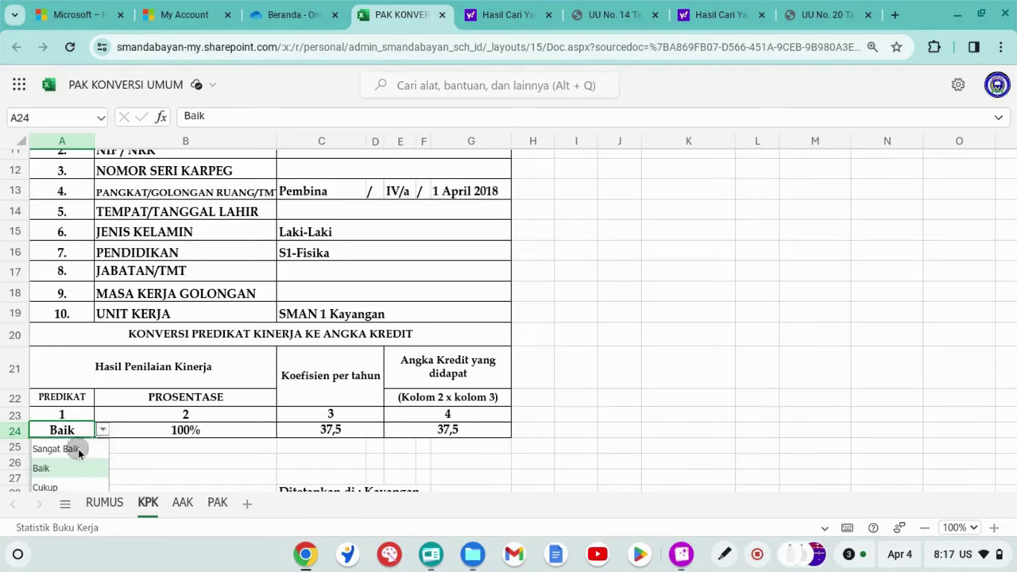
left_click(78, 451)
left_click(102, 431)
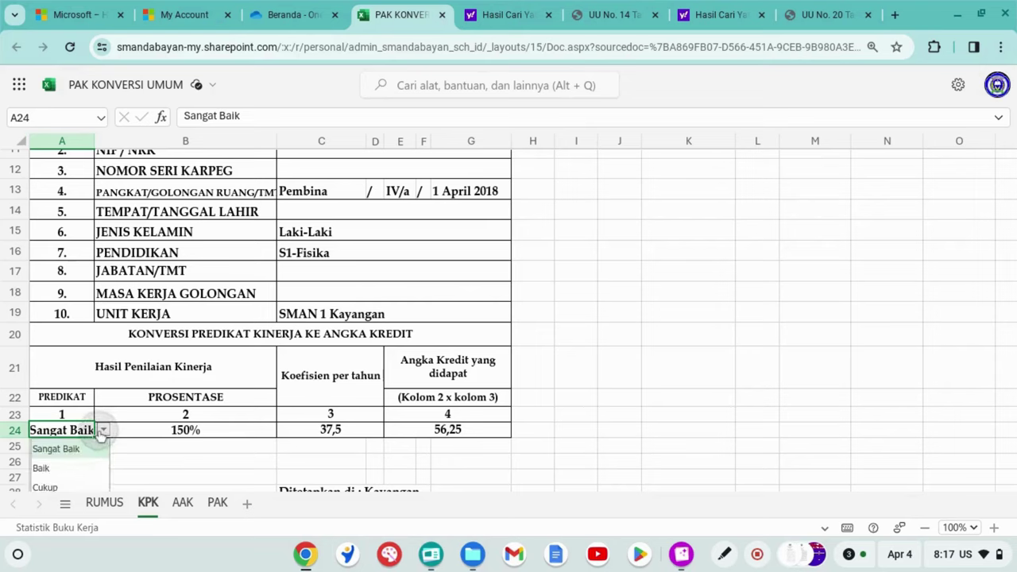
left_click(66, 466)
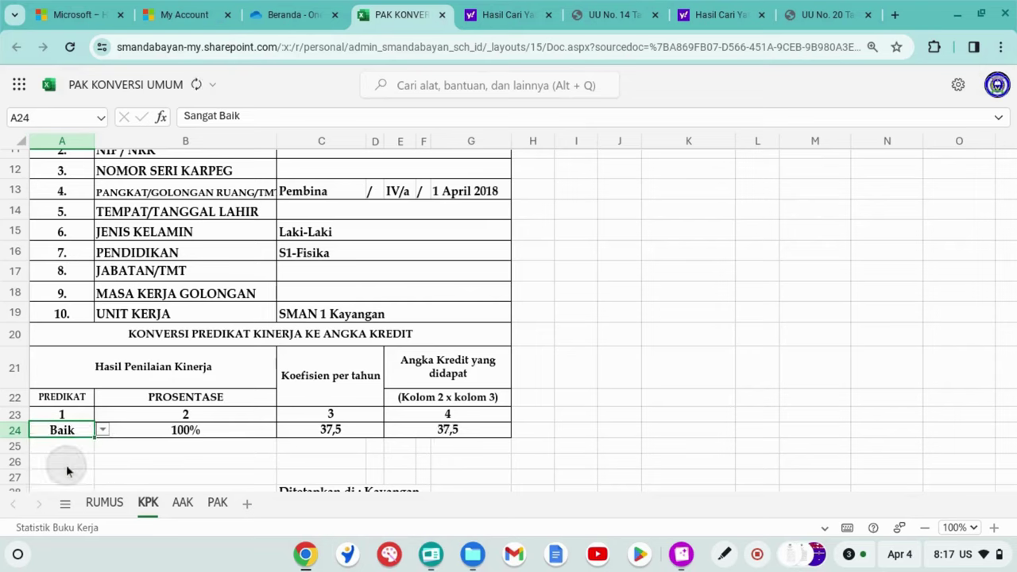
left_click(102, 430)
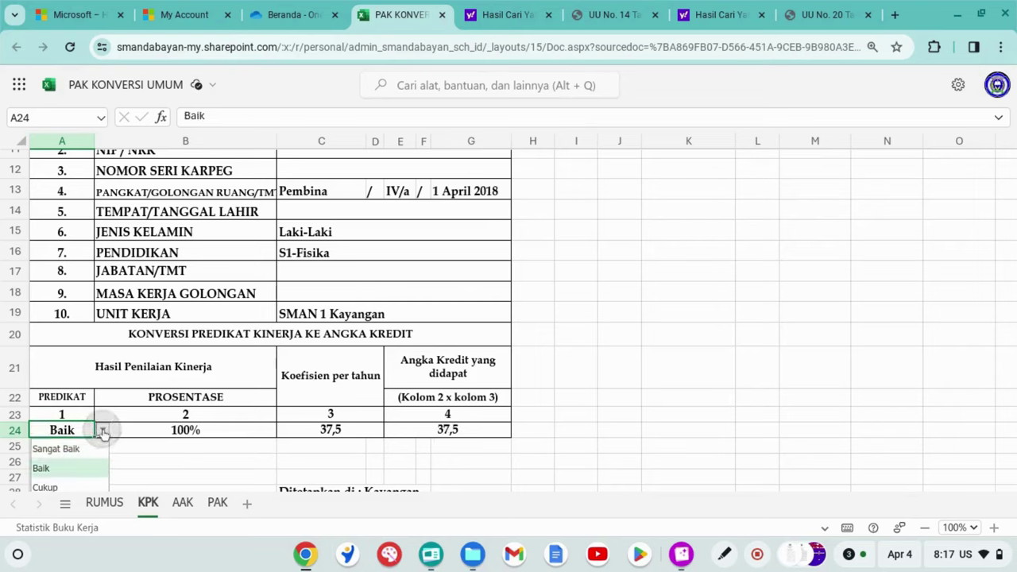
left_click(61, 488)
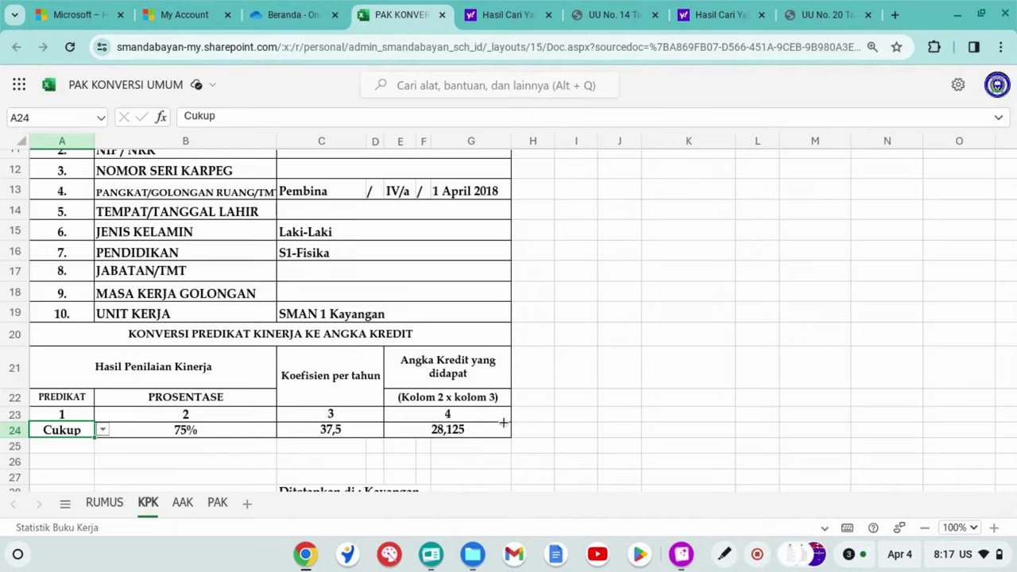
Set the performance predicate in cell A24 of the KPK sheet to Sangat Baik.
scroll(148, 489, "down", 1)
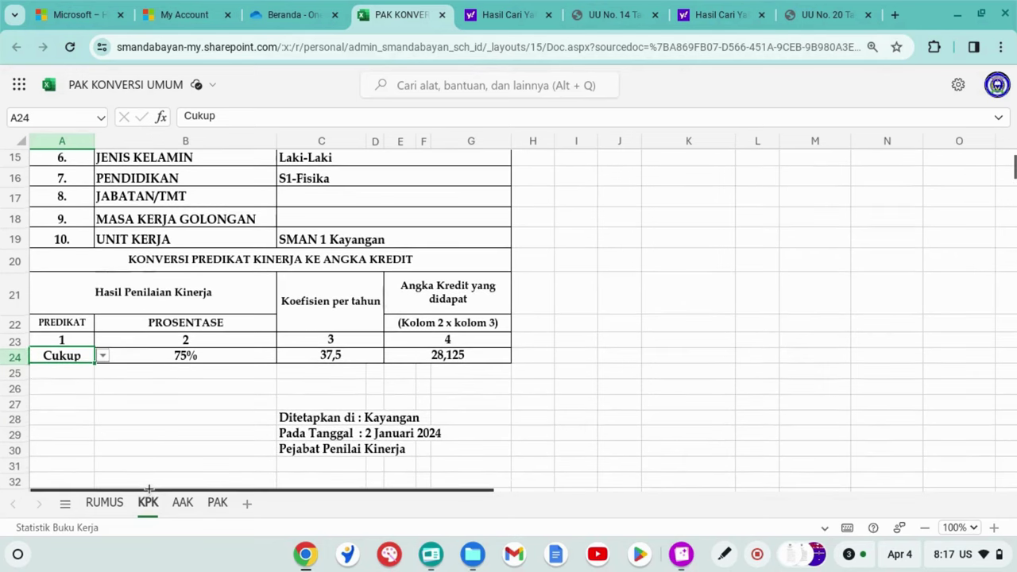
left_click(102, 358)
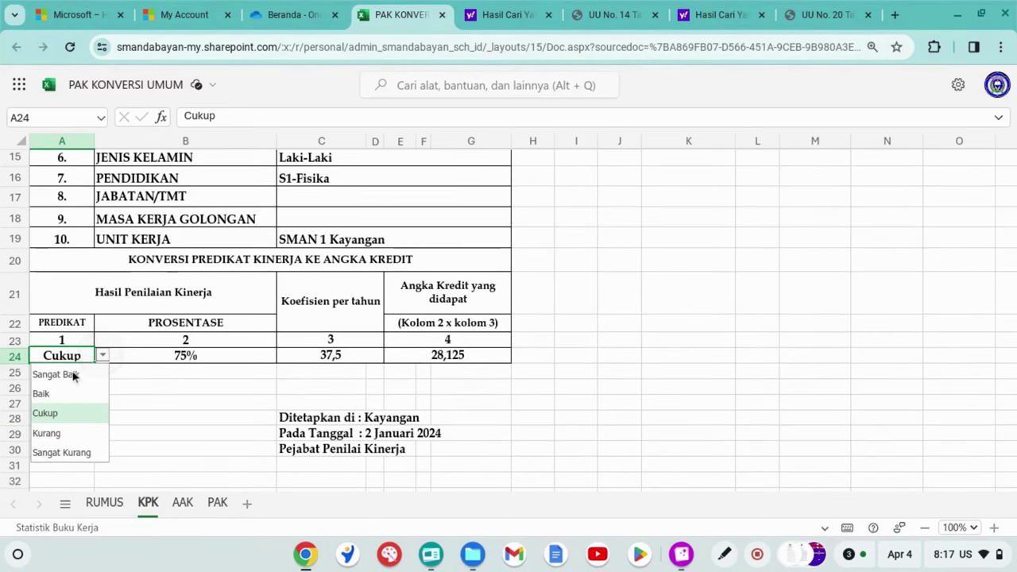
left_click(73, 372)
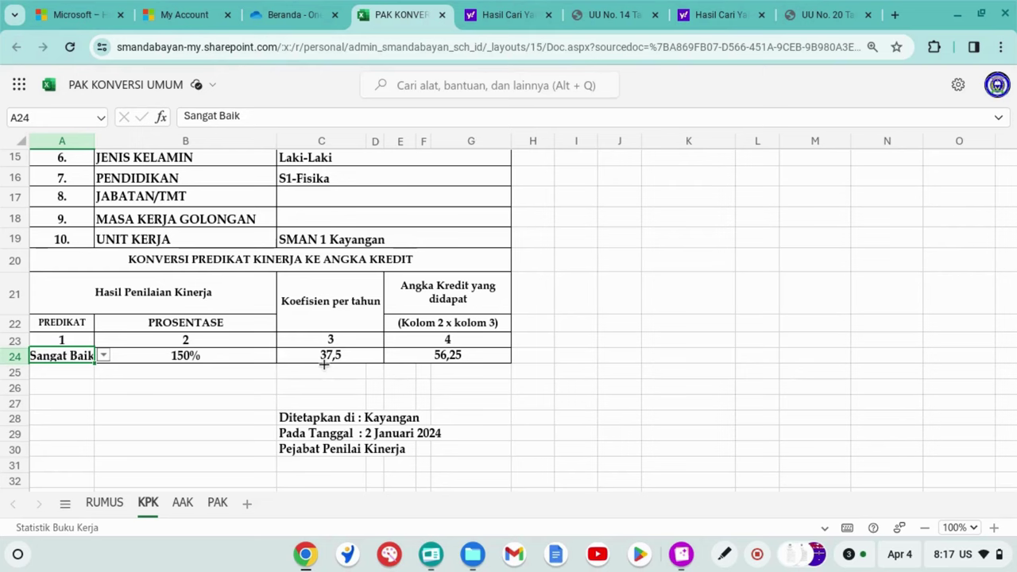
Set the rank in cell C13 to Penata Muda and check the conversion table, selecting its PREDIKAT value in A24.
scroll(324, 363, "up", 3)
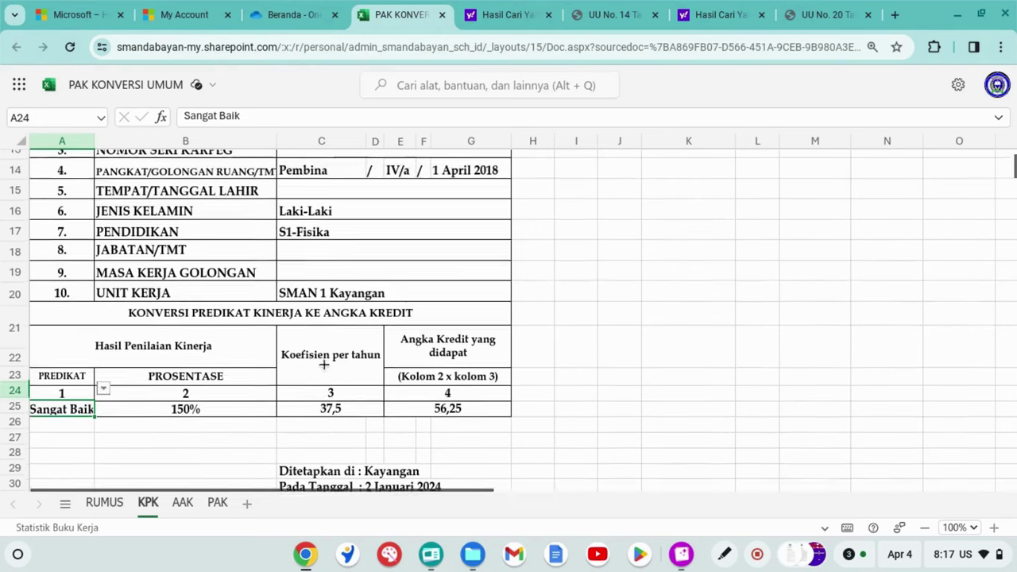
left_click(343, 277)
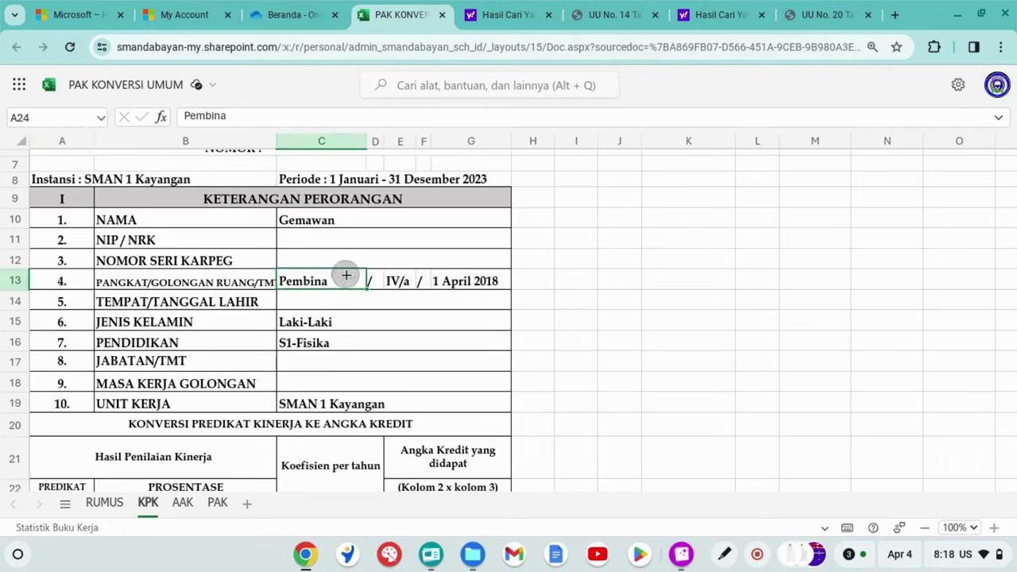
left_click(373, 281)
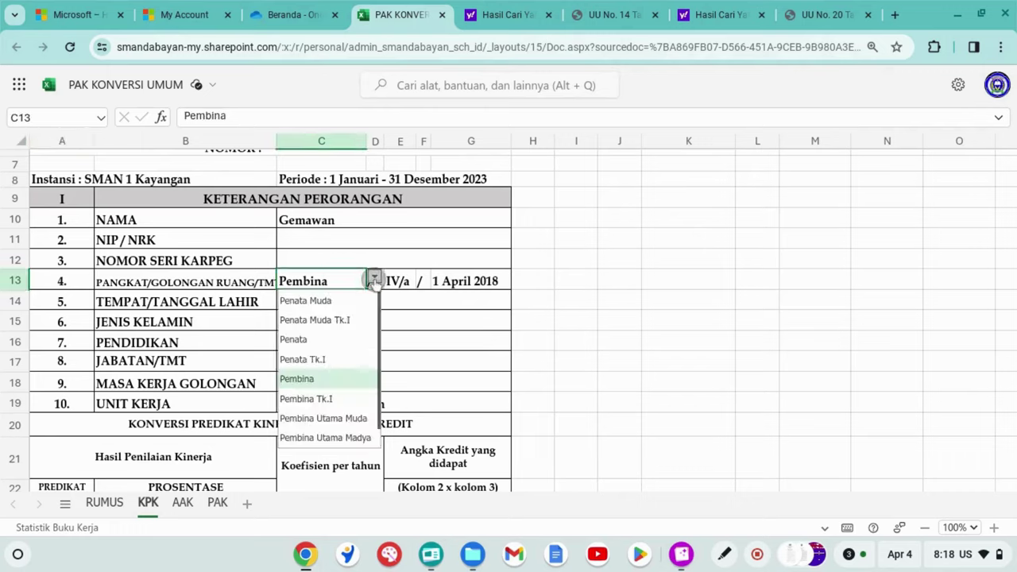
left_click(317, 301)
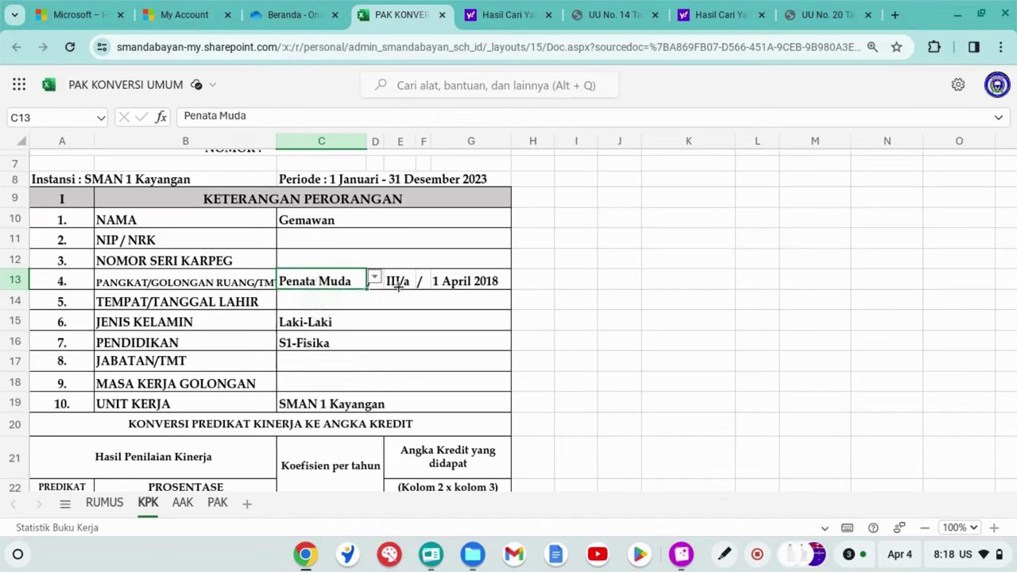
scroll(398, 288, "down", 5)
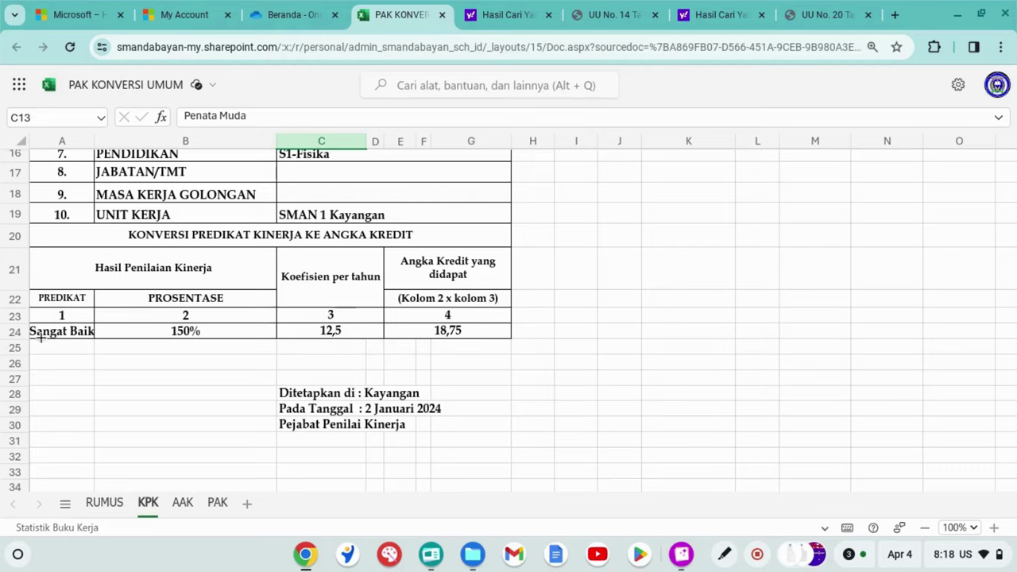
left_click(67, 334)
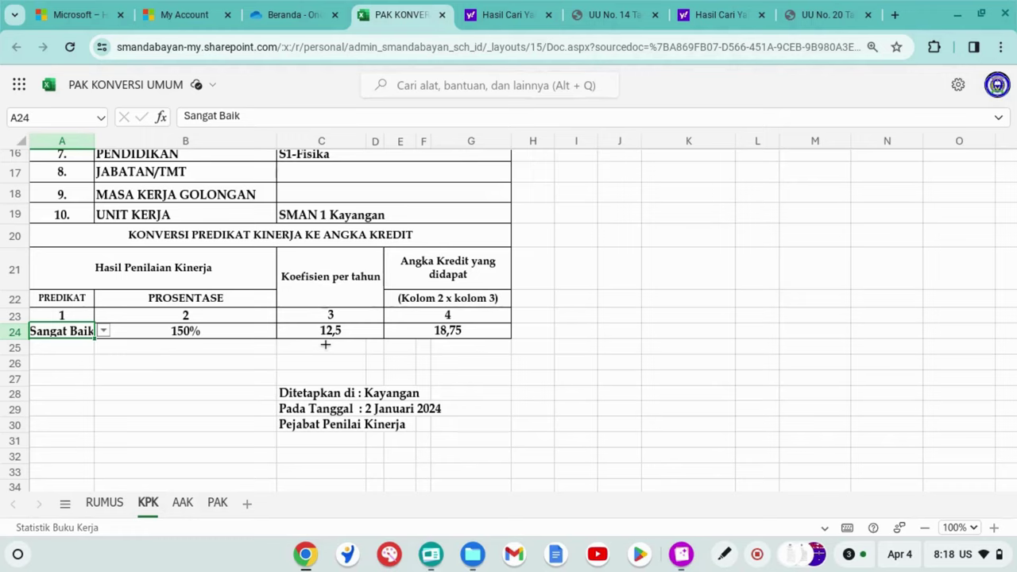
Try the performance predicate Baik in cell A24 and the rank Pembina Tk.I in cell C13 of the KPK sheet.
left_click(104, 330)
left_click(54, 368)
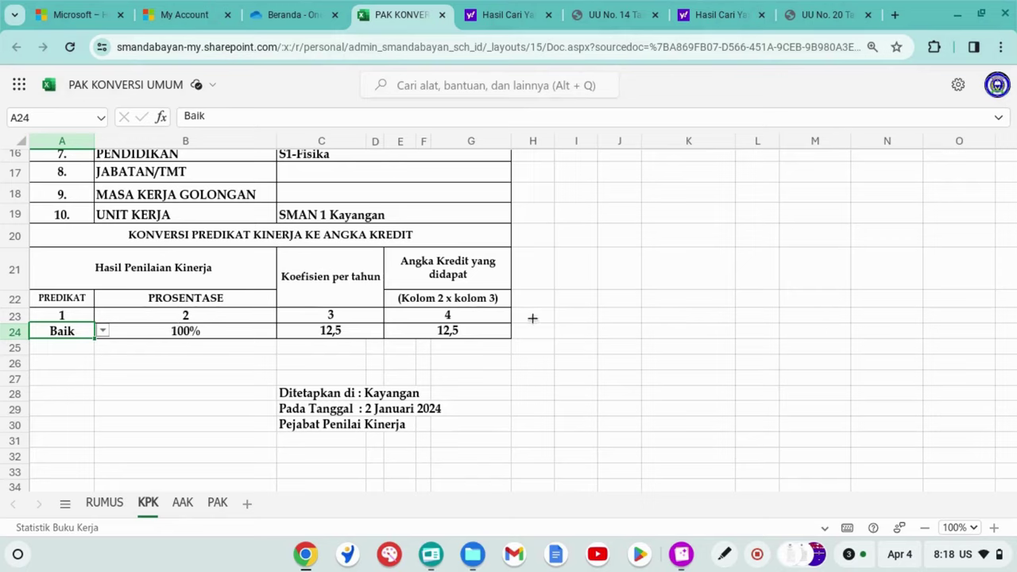
scroll(536, 317, "up", 5)
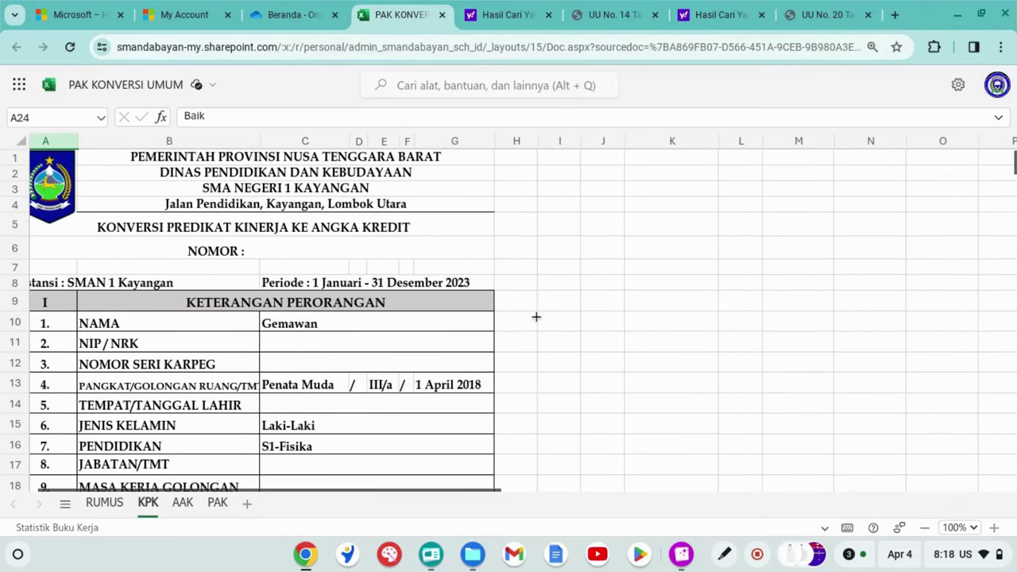
left_click(341, 386)
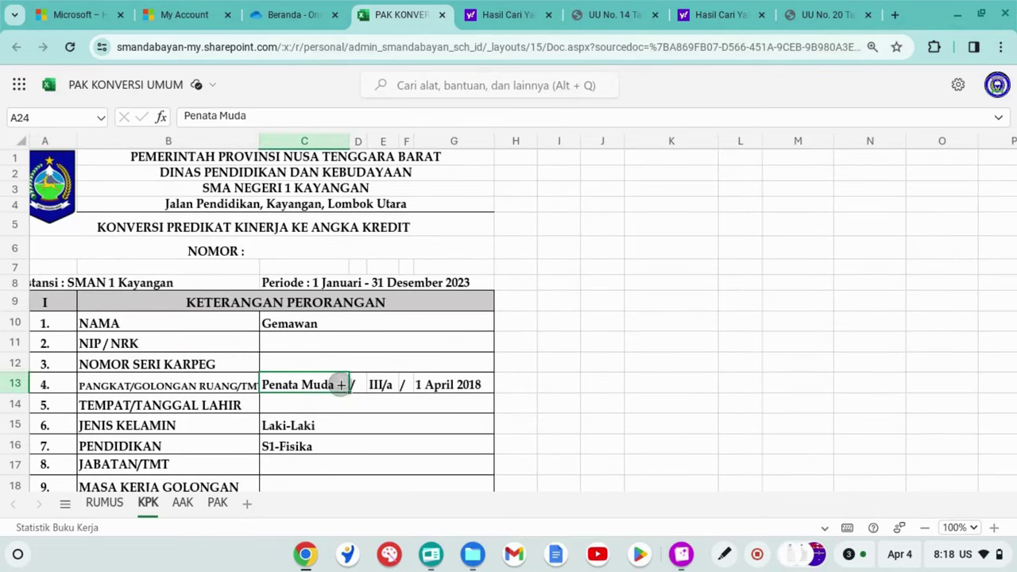
left_click(357, 384)
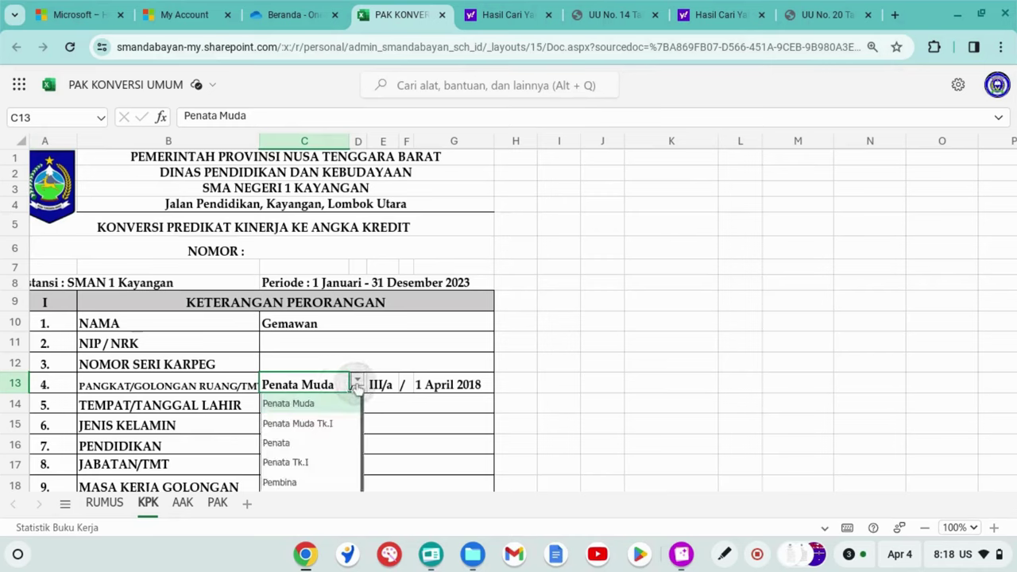
scroll(330, 433, "down", 1)
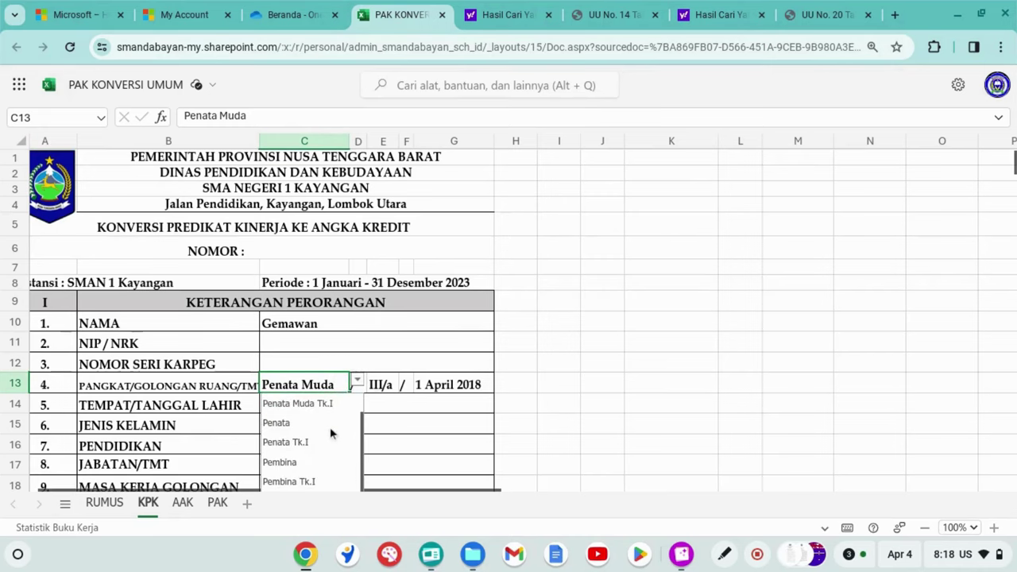
left_click(302, 483)
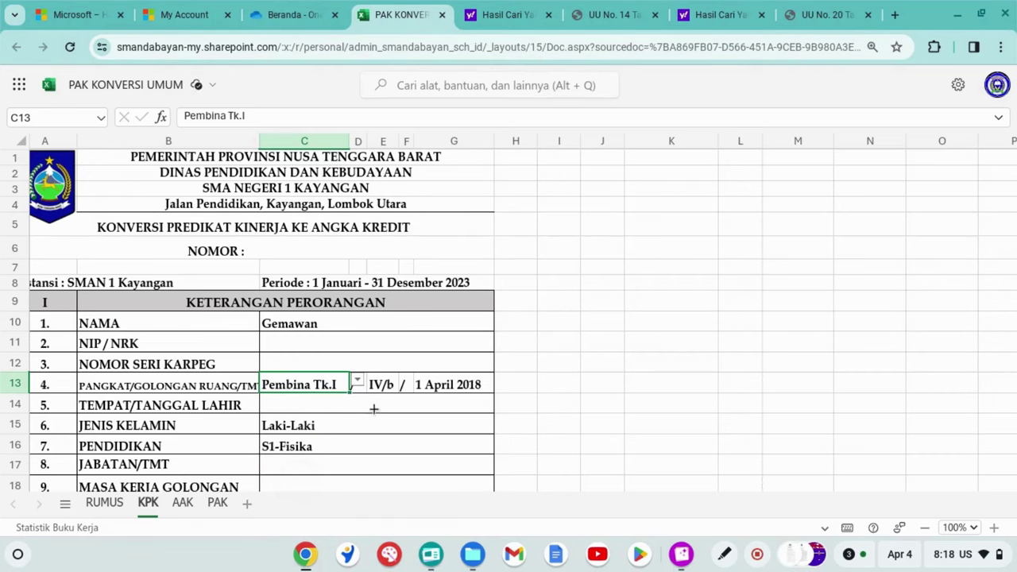
scroll(491, 376, "down", 1)
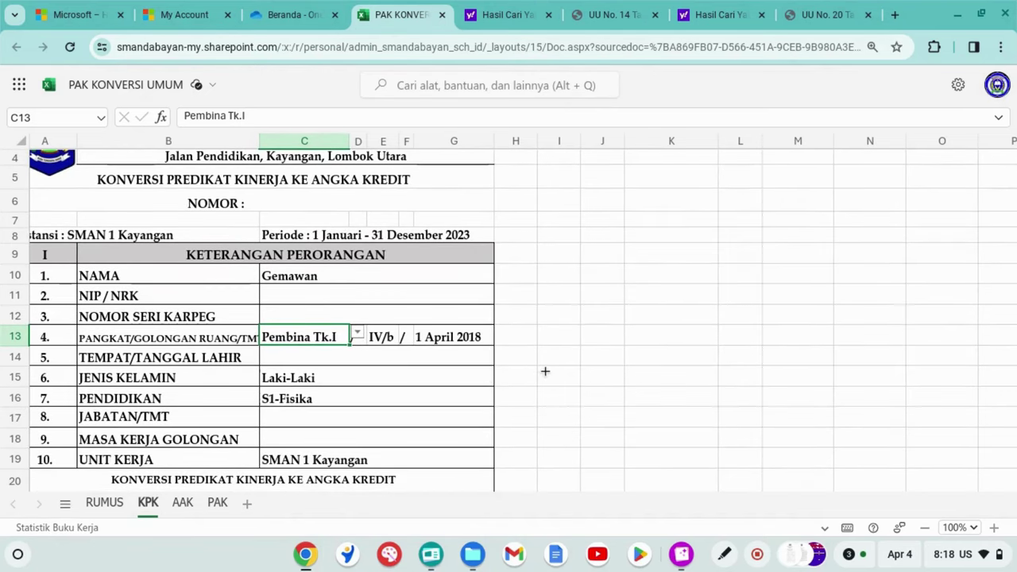
scroll(545, 371, "down", 4)
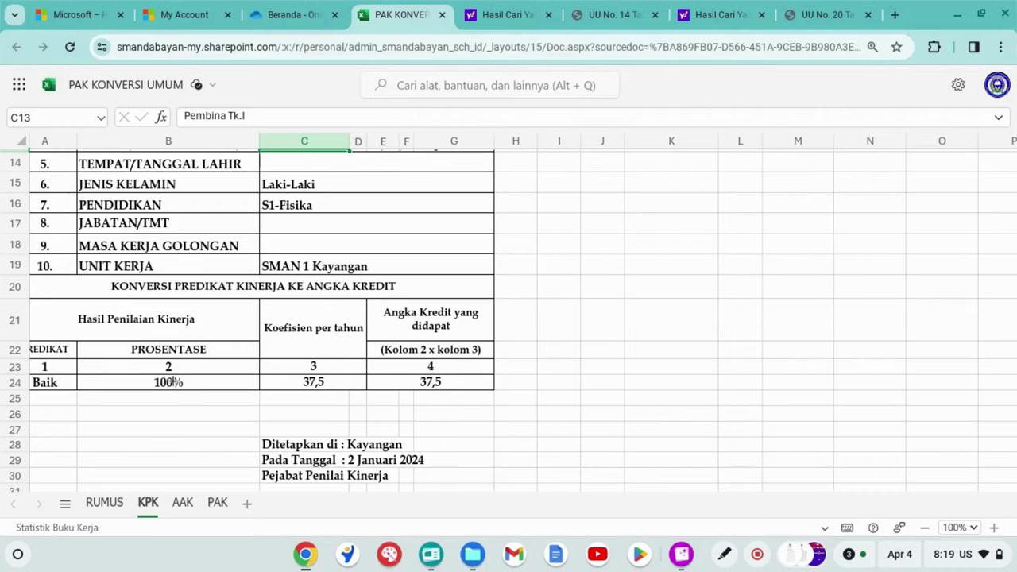
Set the performance predicate in cell A24 of the conversion table to Sangat Baik.
left_click(62, 383)
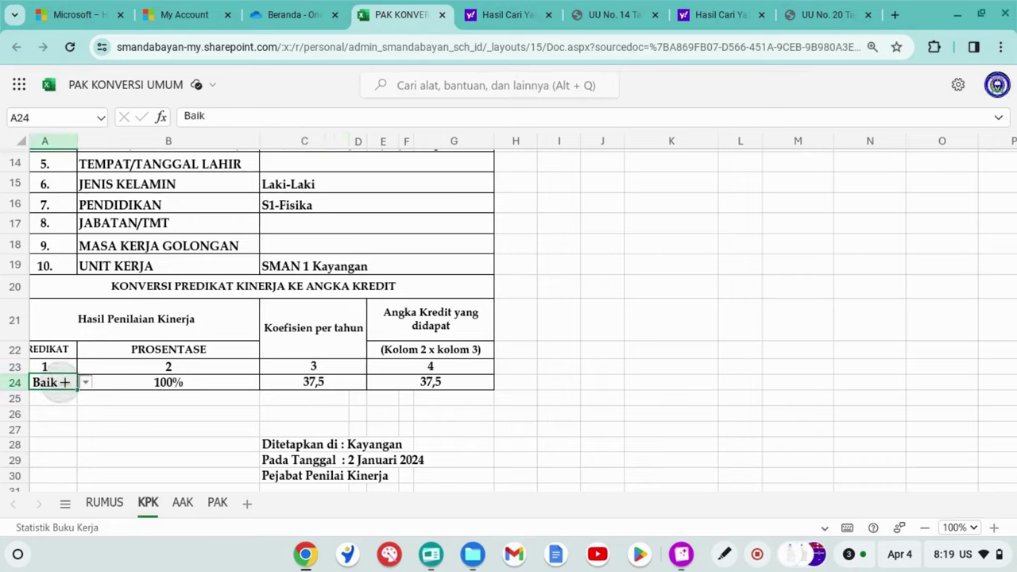
left_click(86, 382)
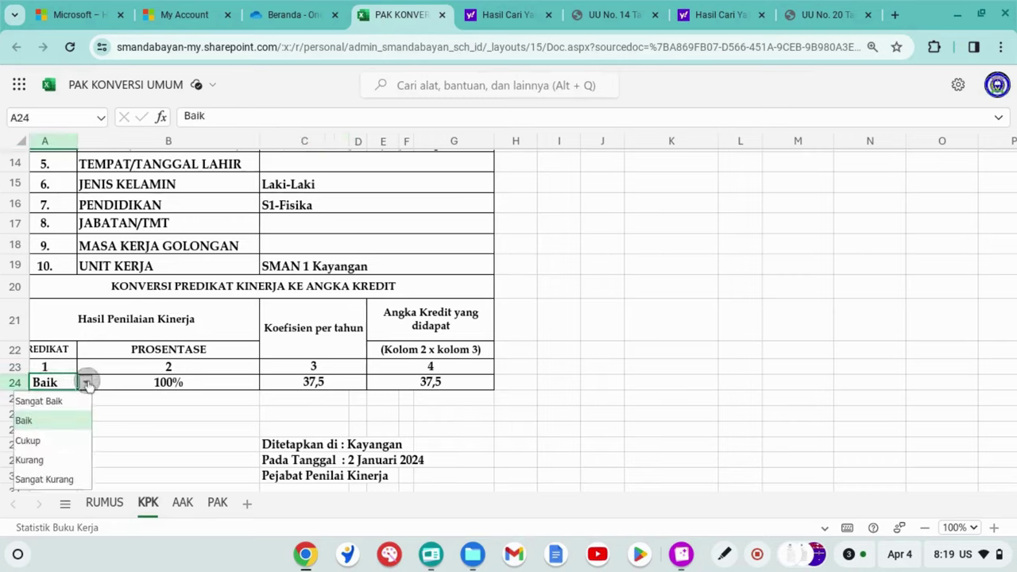
left_click(42, 406)
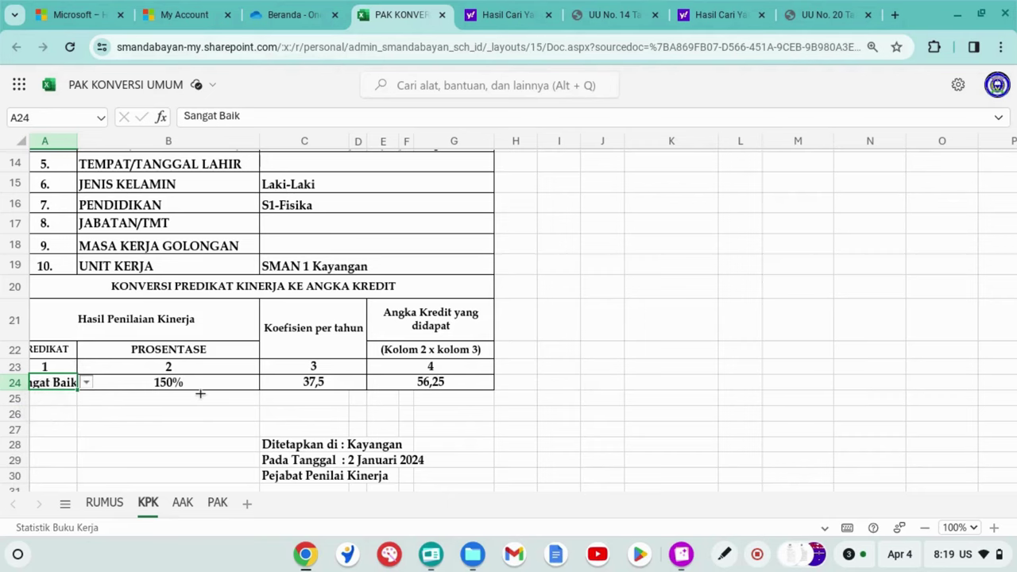
Set the rank in cell C13 to Pembina Utama Madya and check the resulting row of the conversion table.
scroll(499, 343, "up", 5)
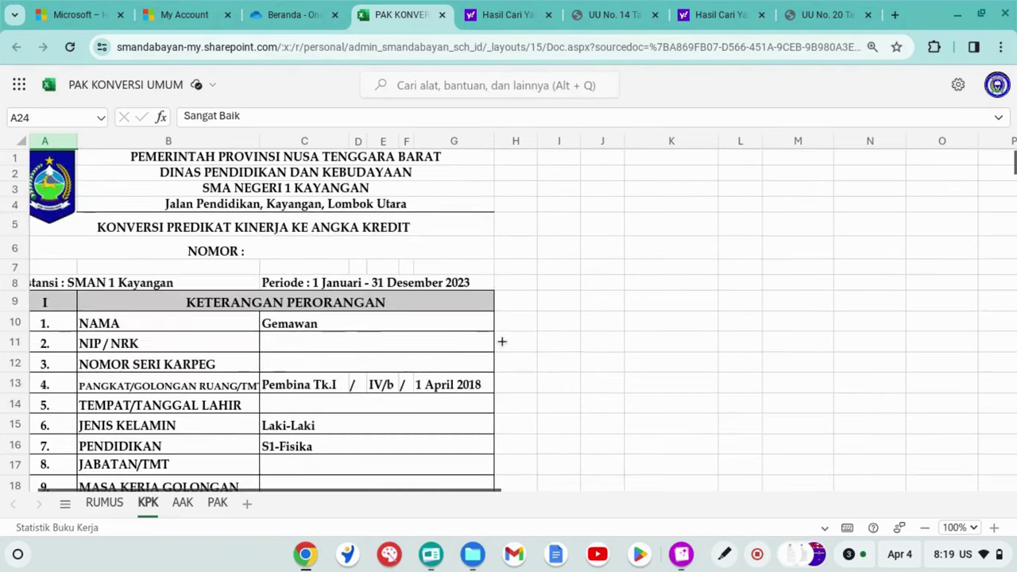
left_click(342, 388)
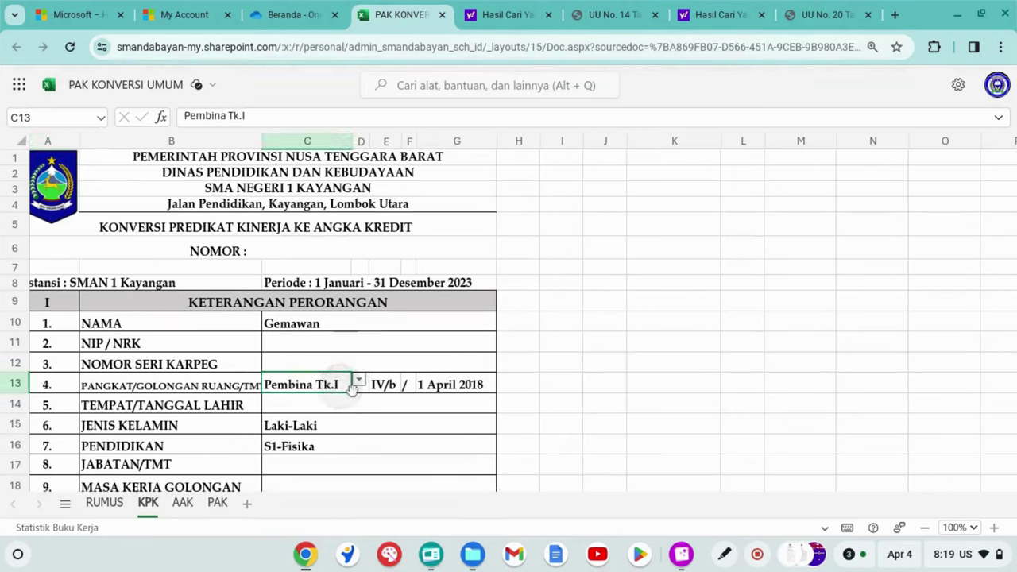
left_click(359, 384)
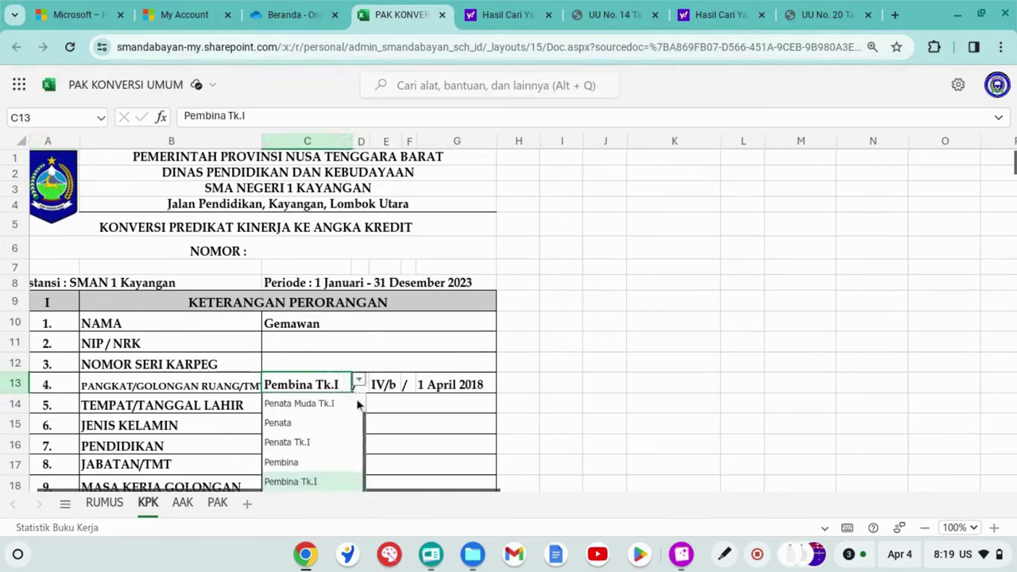
scroll(357, 405, "down", 3)
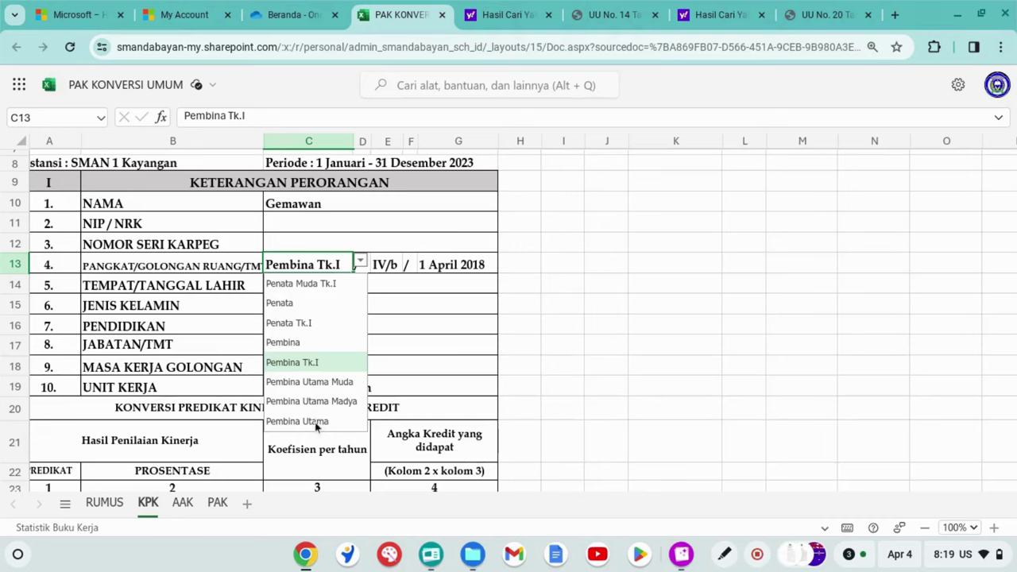
left_click(311, 402)
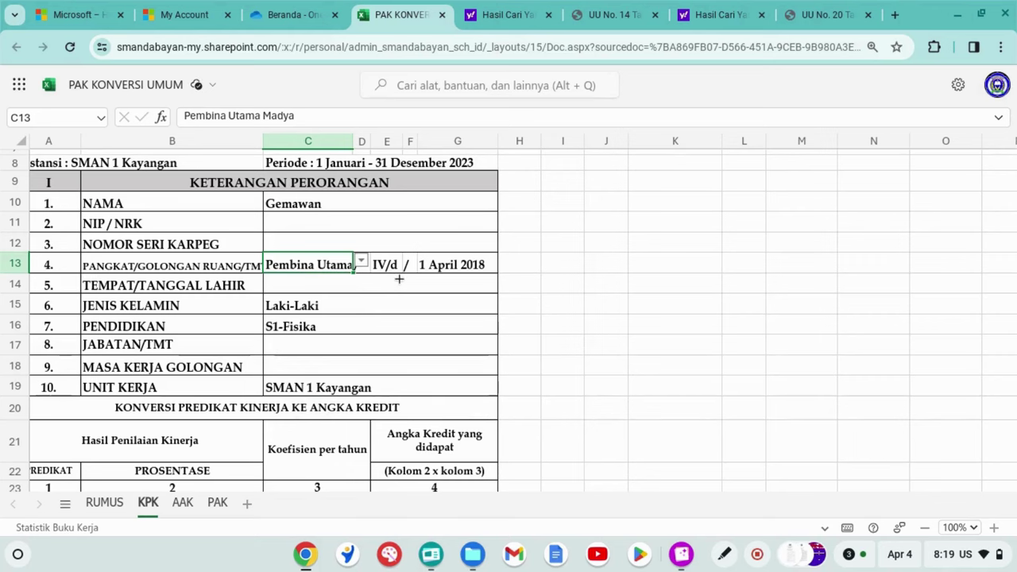
scroll(429, 344, "down", 4)
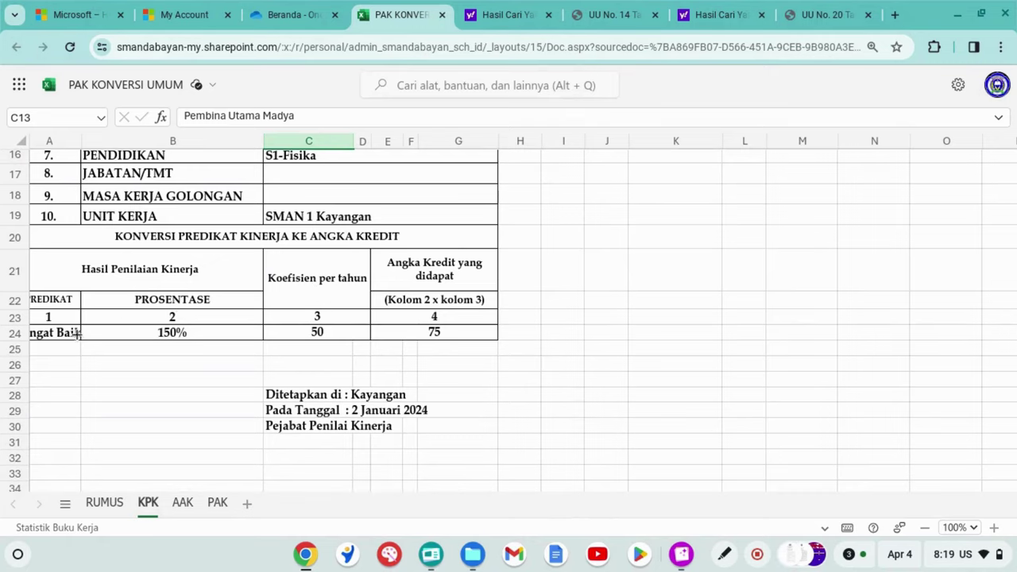
scroll(80, 384, "left", 1)
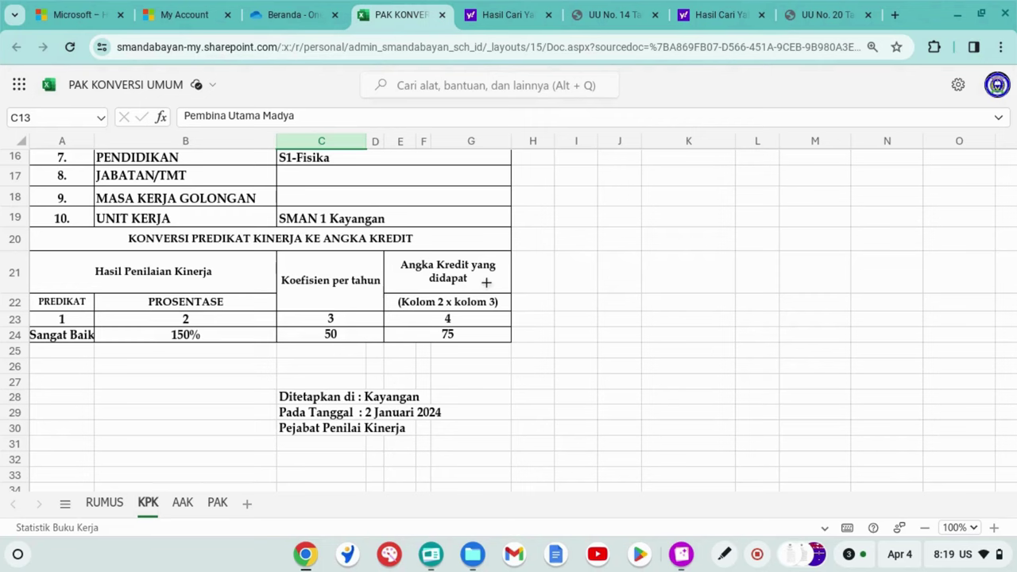
scroll(485, 274, "up", 3)
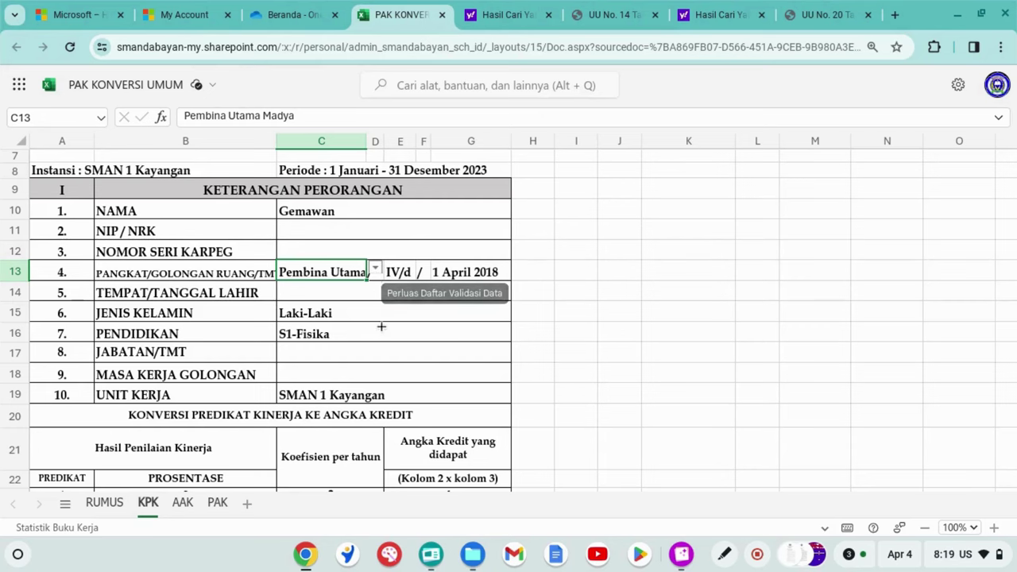
scroll(380, 332, "down", 1)
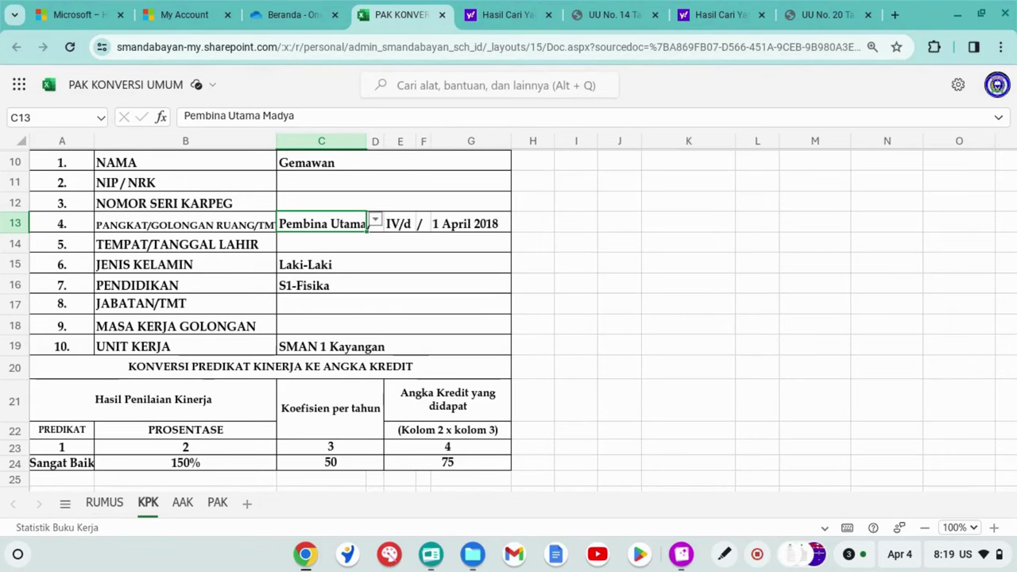
scroll(410, 245, "down", 2)
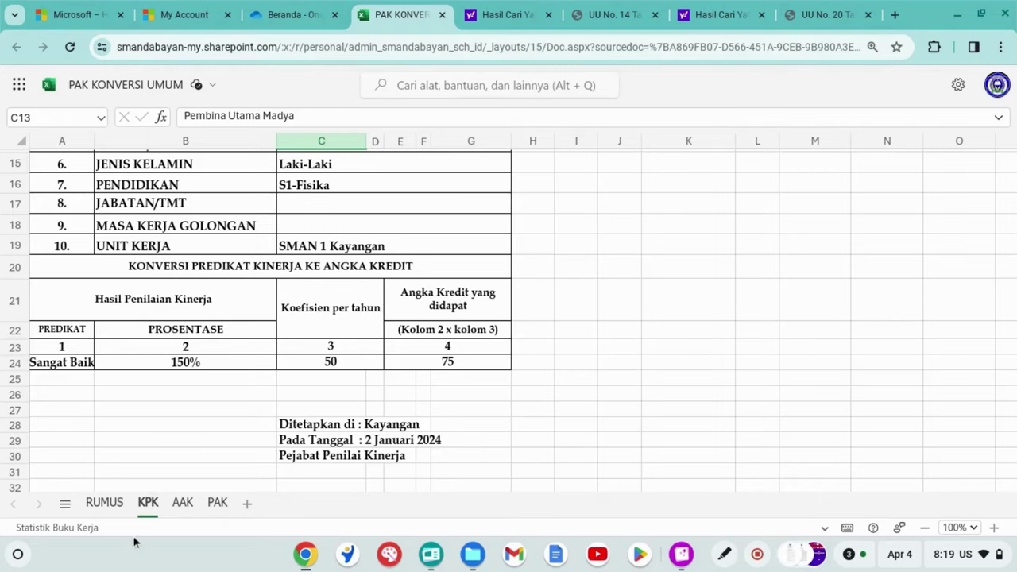
Compare the personal details and credit assessment table on the AAK sheet with the entries on the KPK sheet.
left_click(183, 502)
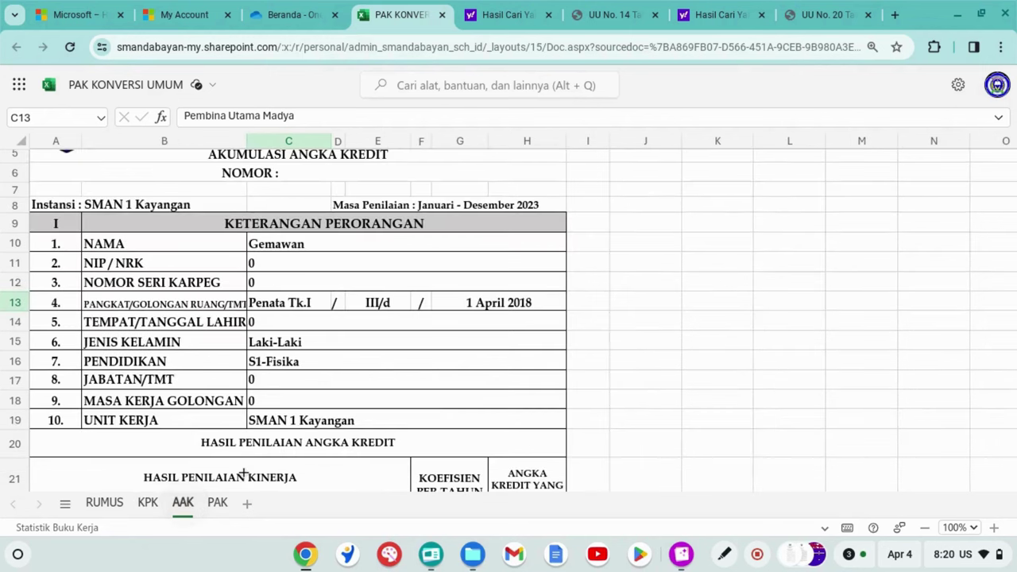
scroll(596, 361, "down", 4)
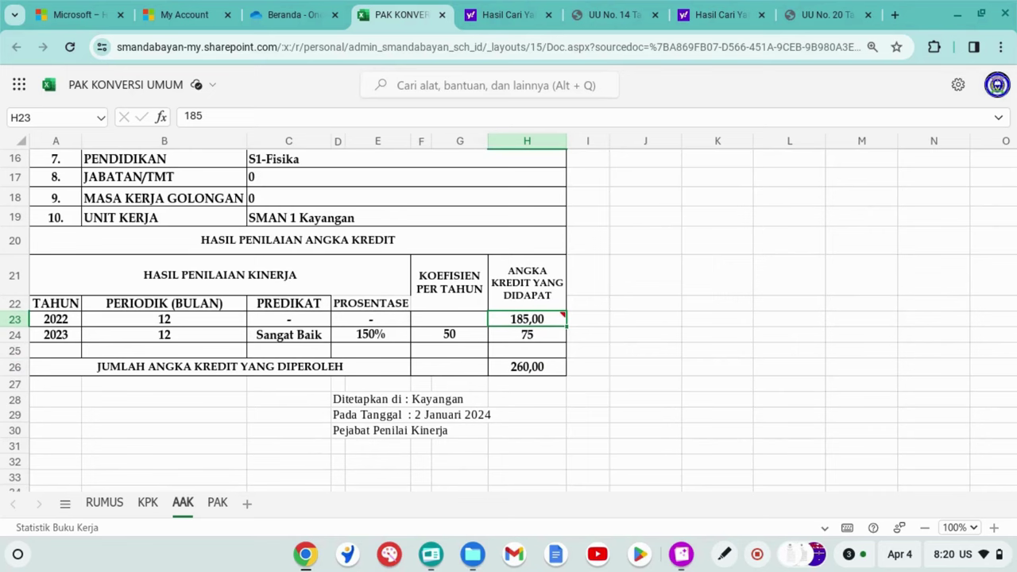
scroll(360, 280, "up", 4)
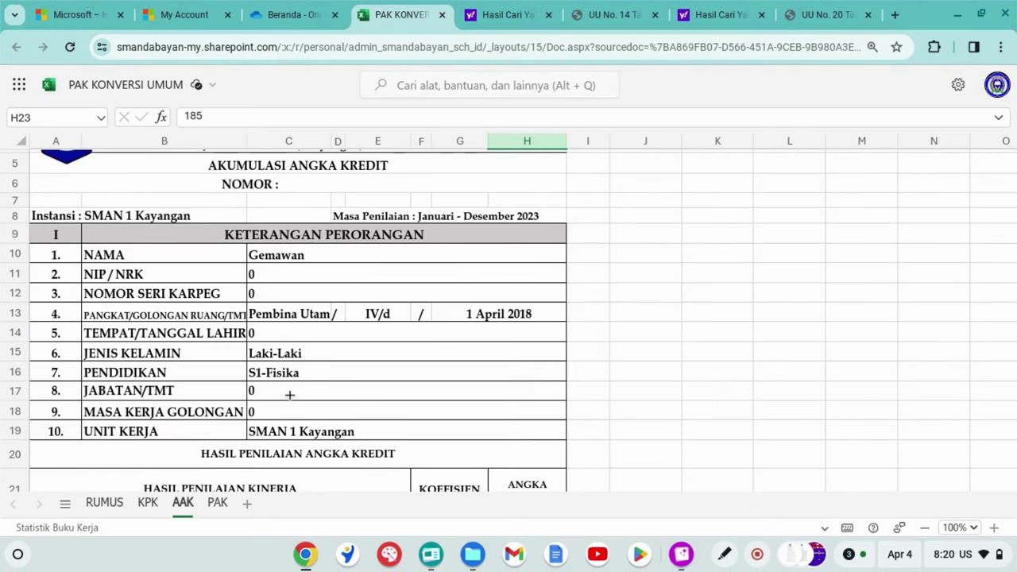
left_click(145, 501)
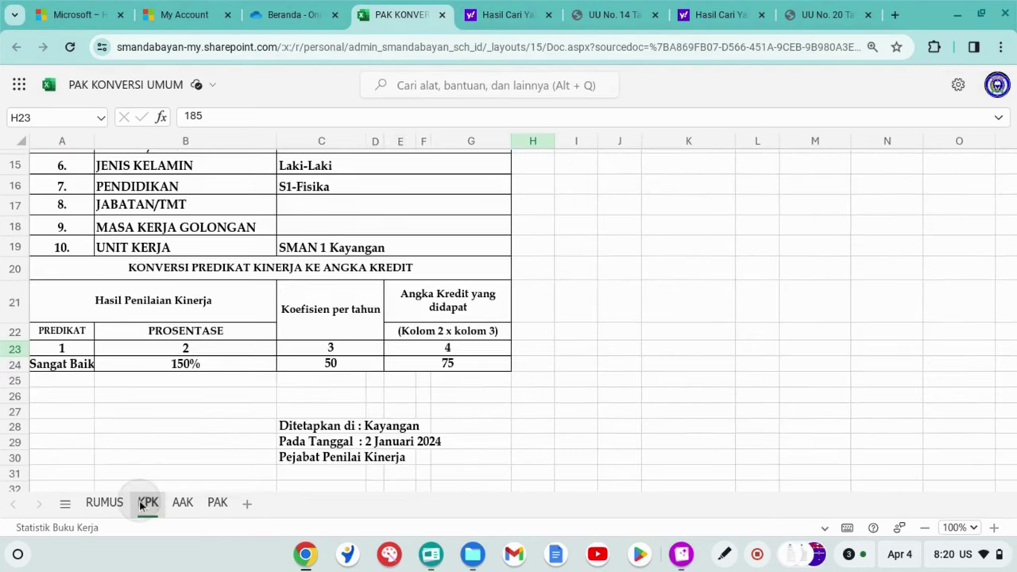
scroll(423, 394, "up", 5)
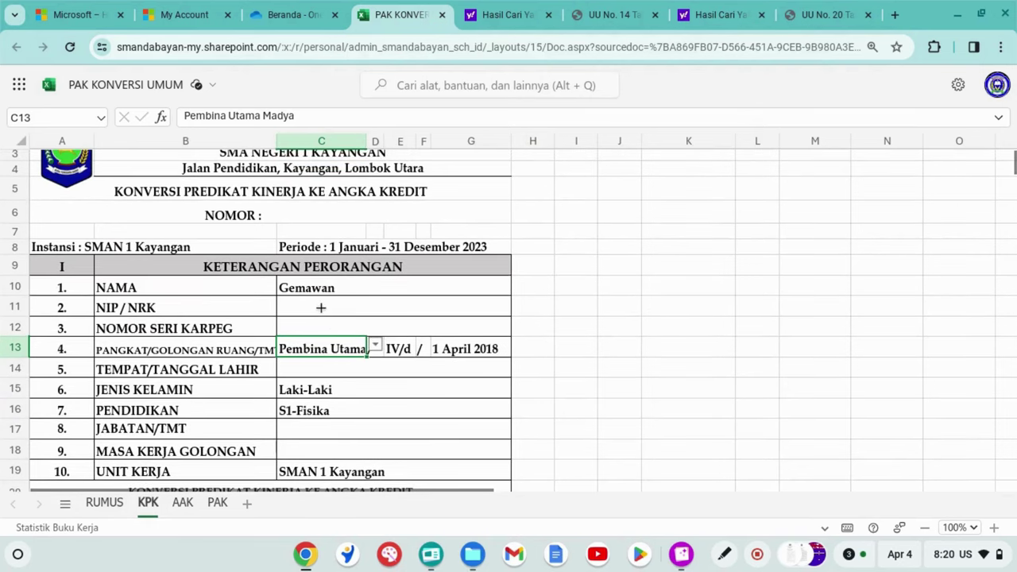
scroll(355, 400, "down", 3)
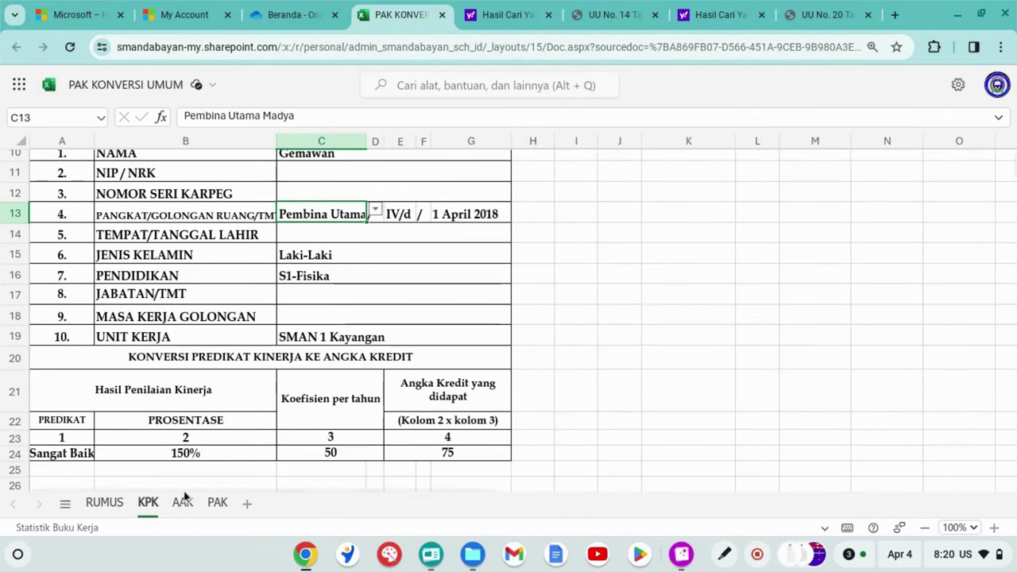
Examine the PAK sheet's credit determination table, including the minimum and excess credits for rank and position promotion.
left_click(182, 503)
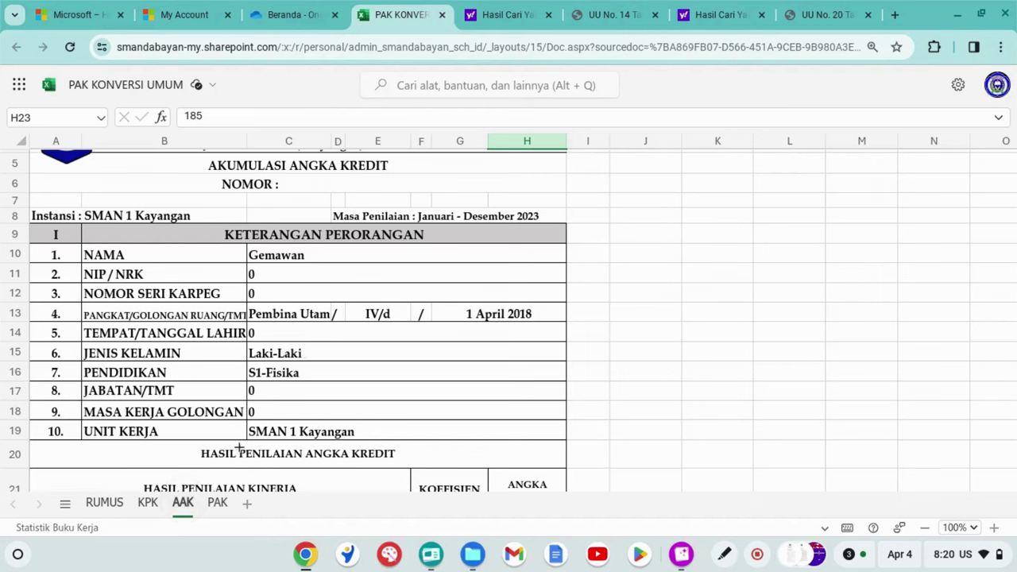
left_click(217, 503)
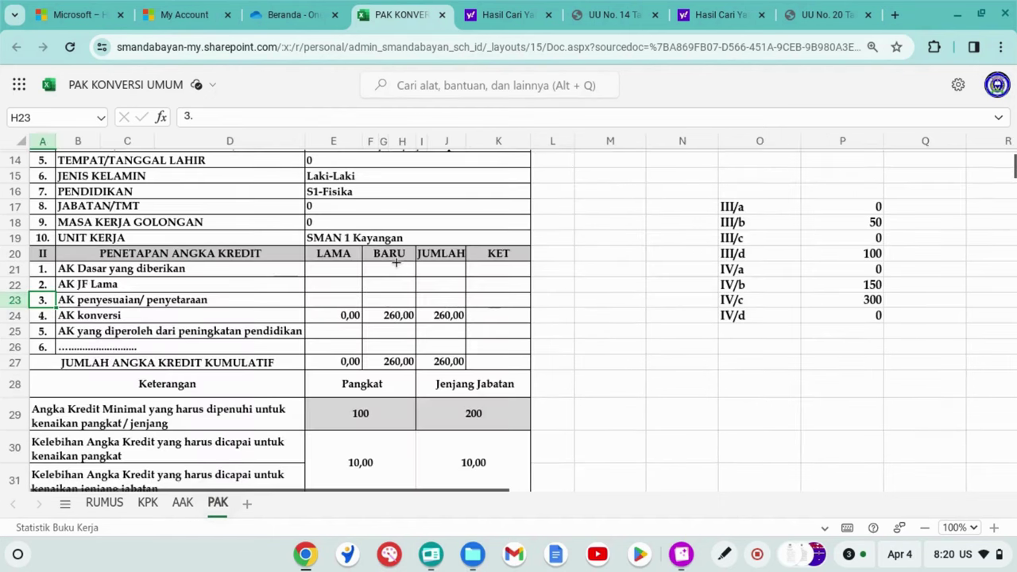
scroll(396, 265, "down", 2)
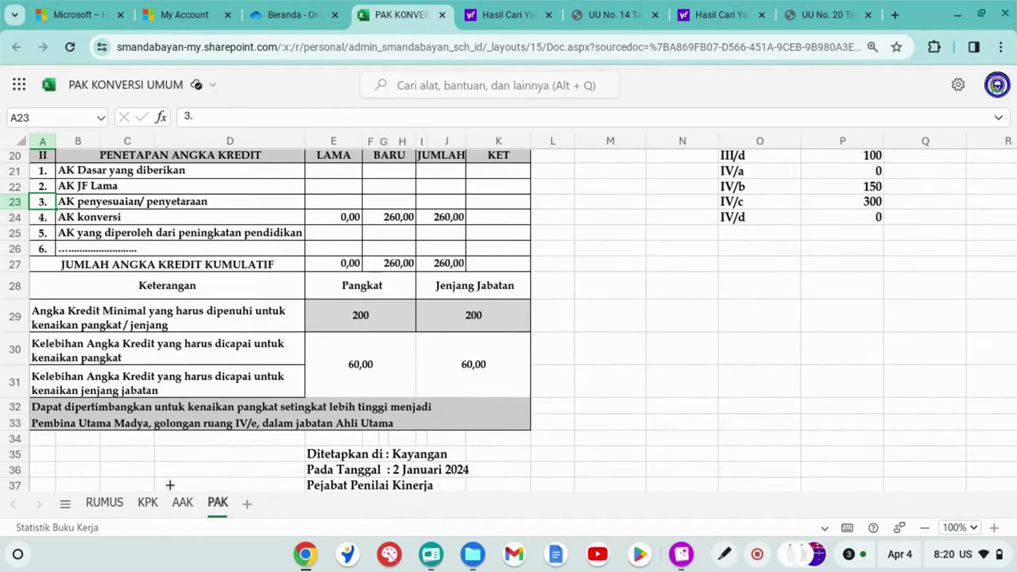
Check the 2023 credit row of the AAK sheet against the KPK conversion table, and return to the PAK sheet.
left_click(182, 503)
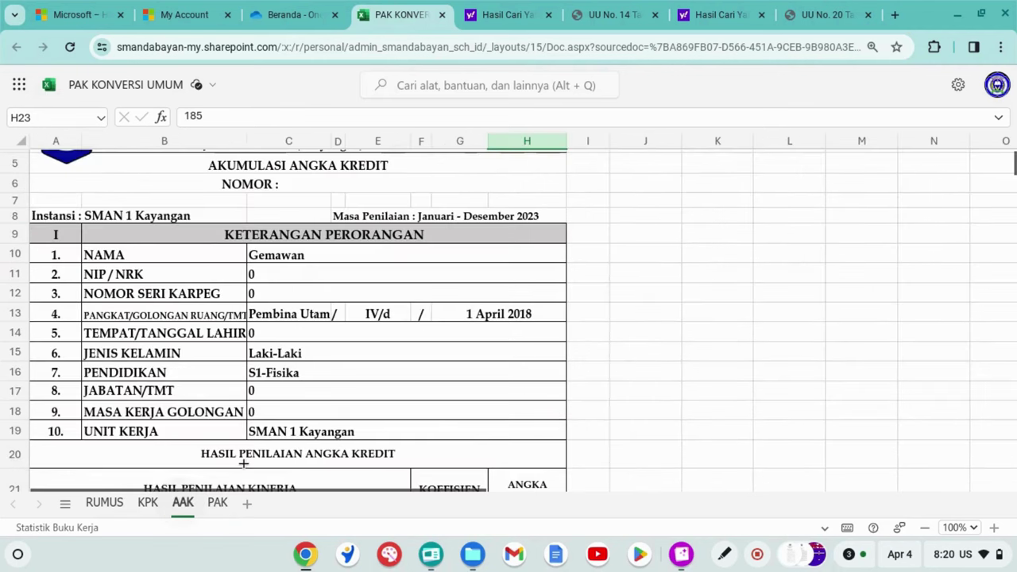
scroll(245, 463, "down", 2)
scroll(244, 463, "down", 1)
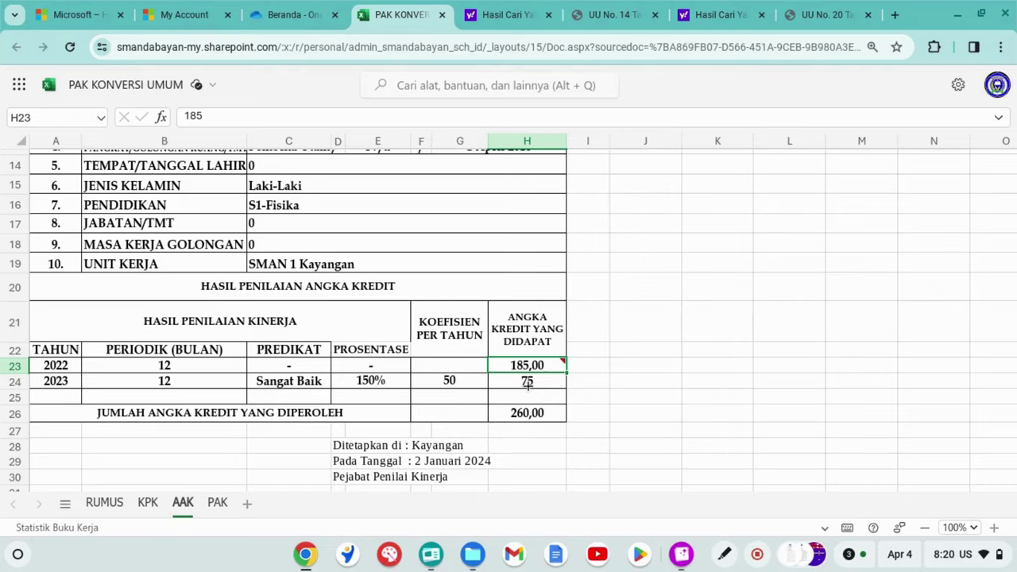
left_click(149, 505)
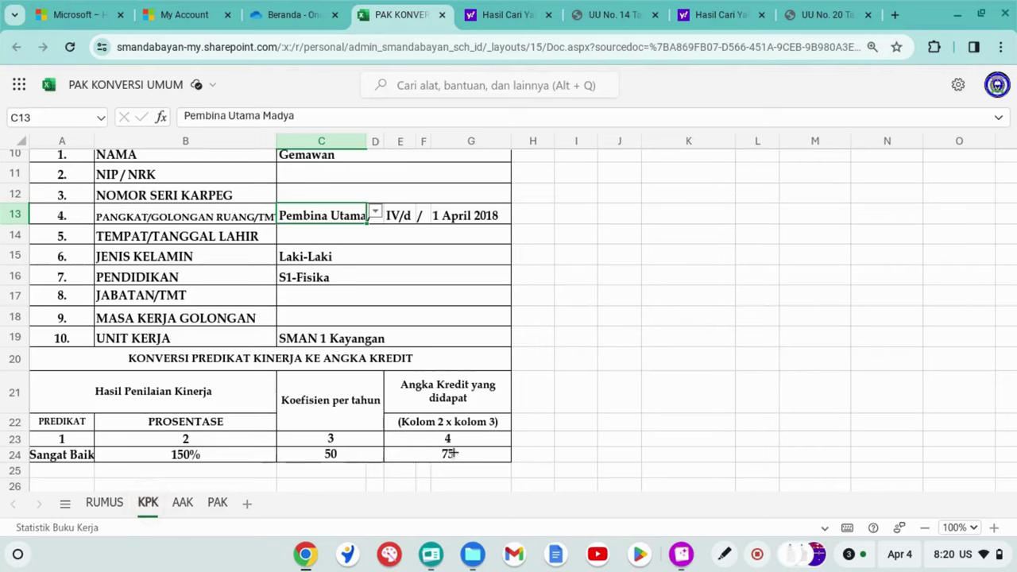
left_click(183, 504)
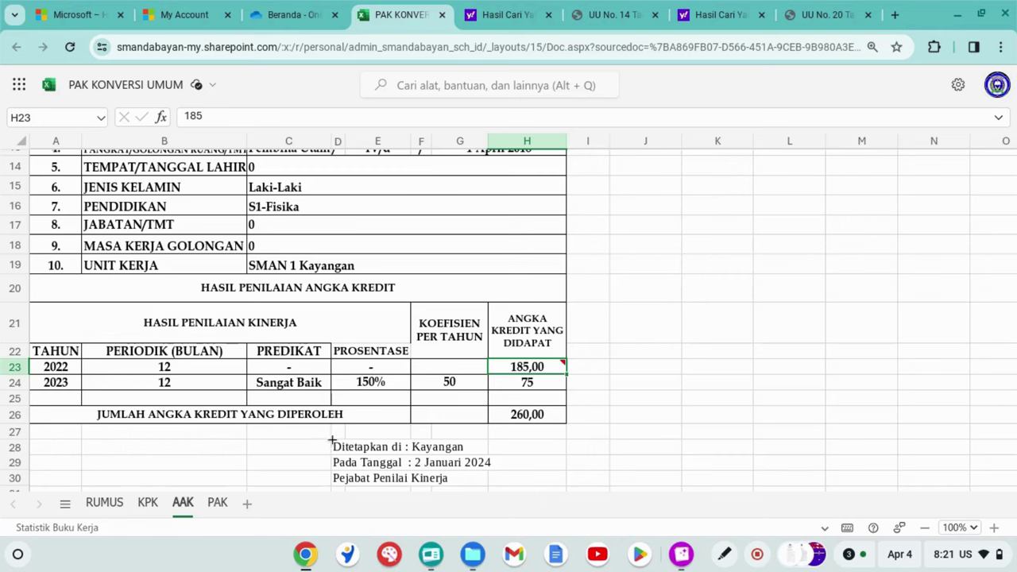
left_click(218, 503)
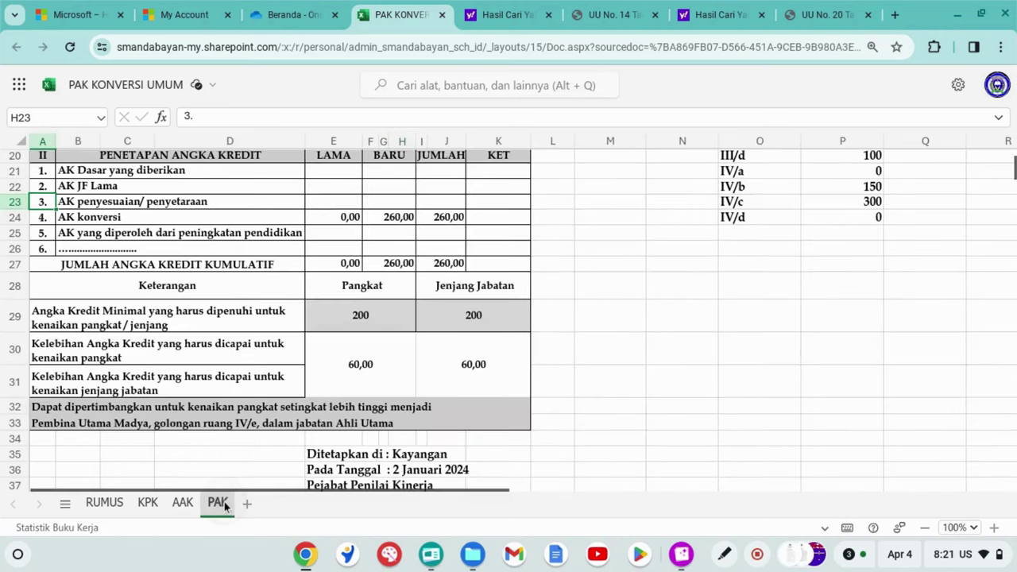
Review the personal details and credit determination rows on the PAK sheet alongside the per-grade base credit list.
scroll(621, 328, "up", 5)
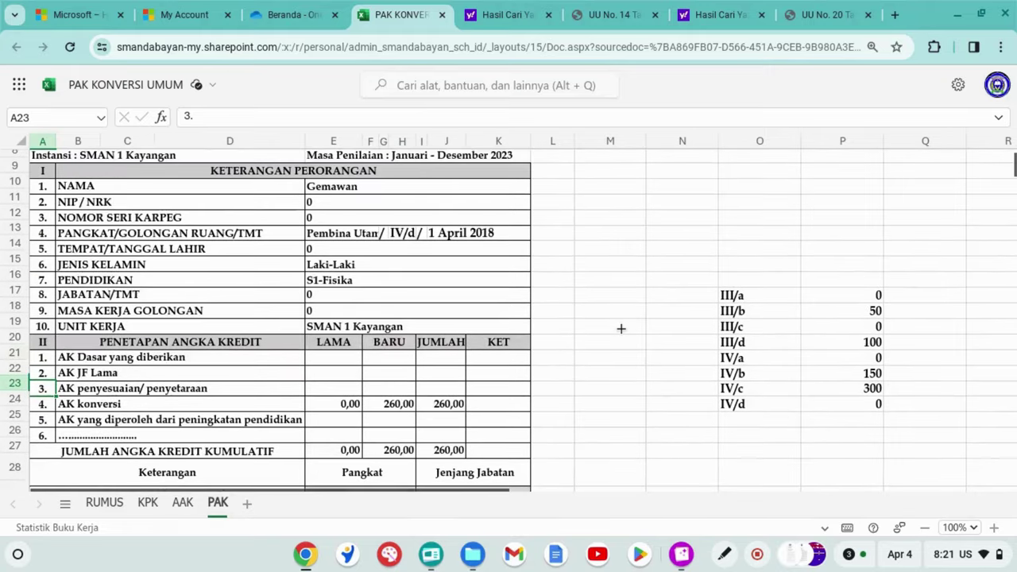
scroll(621, 329, "right", 1)
scroll(621, 328, "up", 2)
scroll(621, 329, "down", 6)
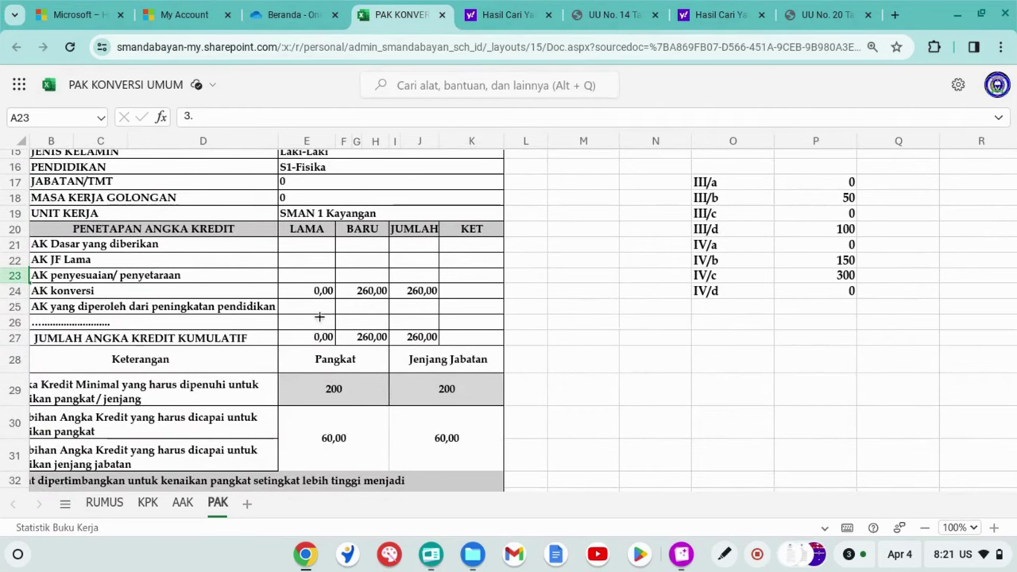
left_click(319, 317)
key("Left")
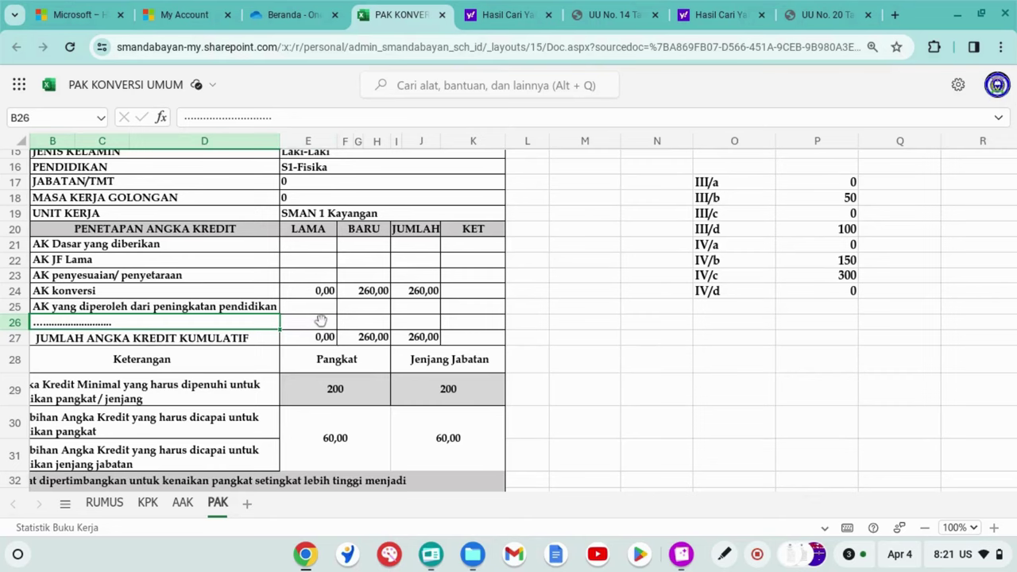
key("Left")
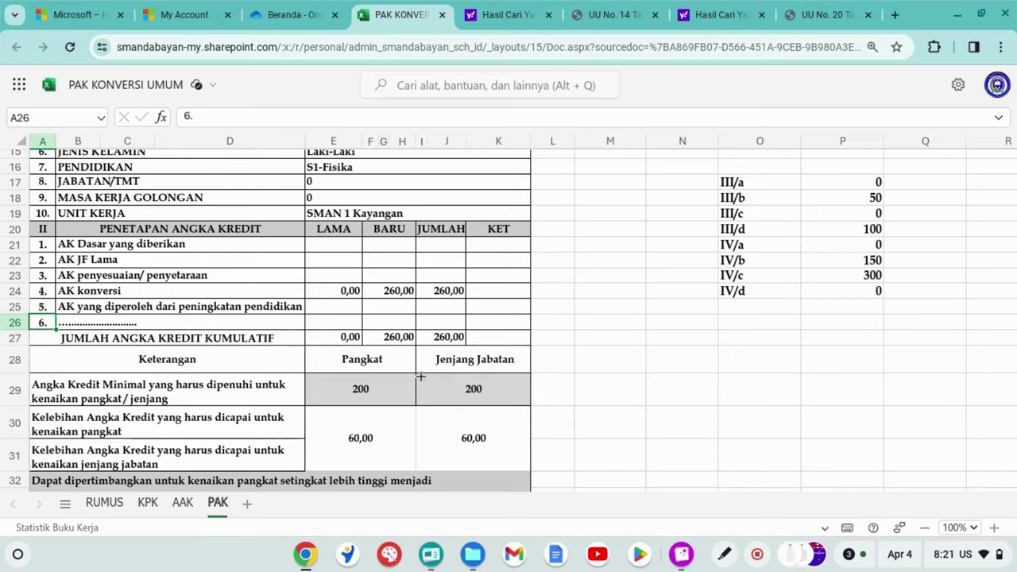
Inspect the excess-credit label formulas in A30 and A31 and the difference formula in E30, along with the promotion statement below.
left_click(89, 423)
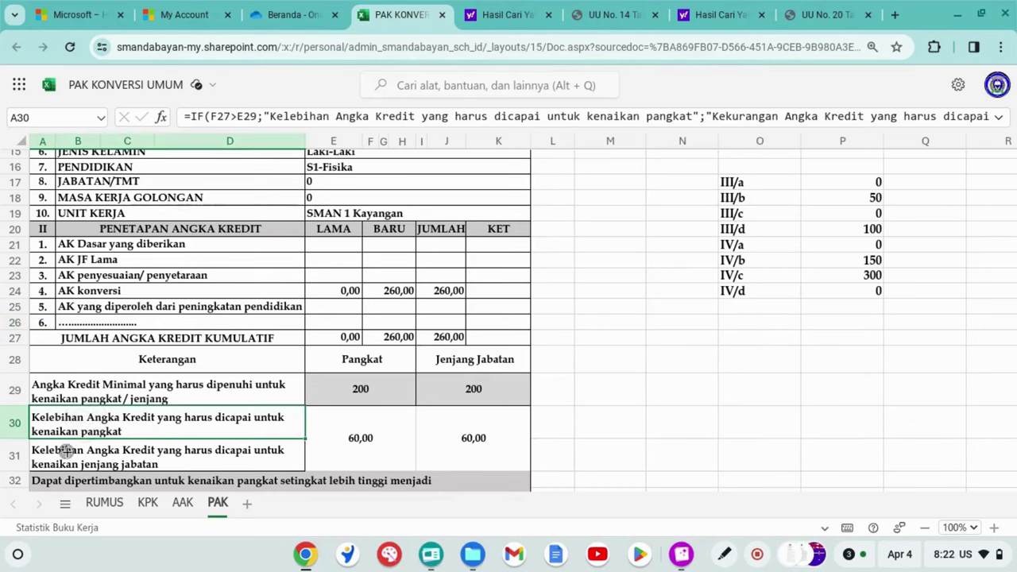
left_click(67, 450)
left_click(368, 431)
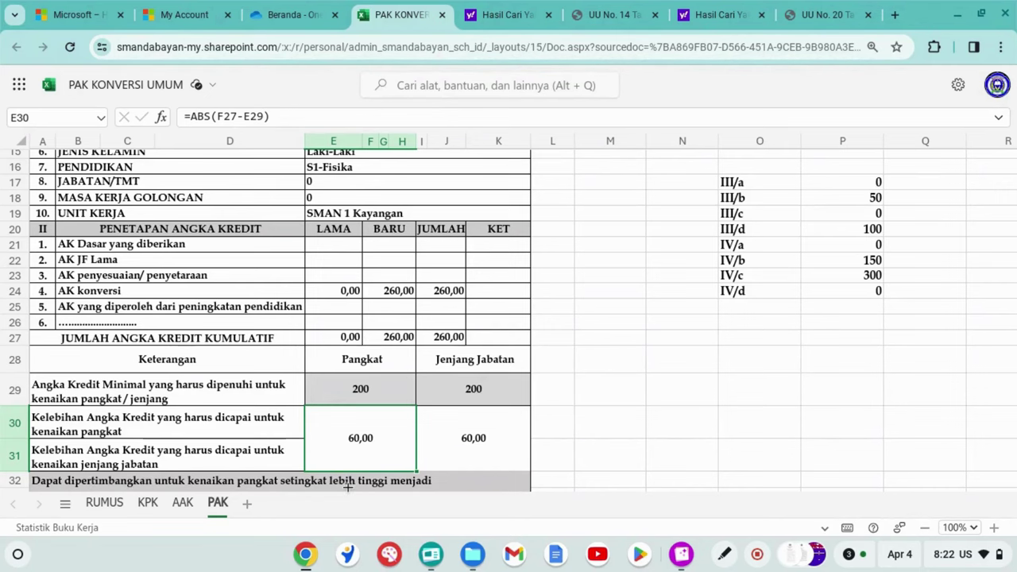
scroll(521, 422, "down", 3)
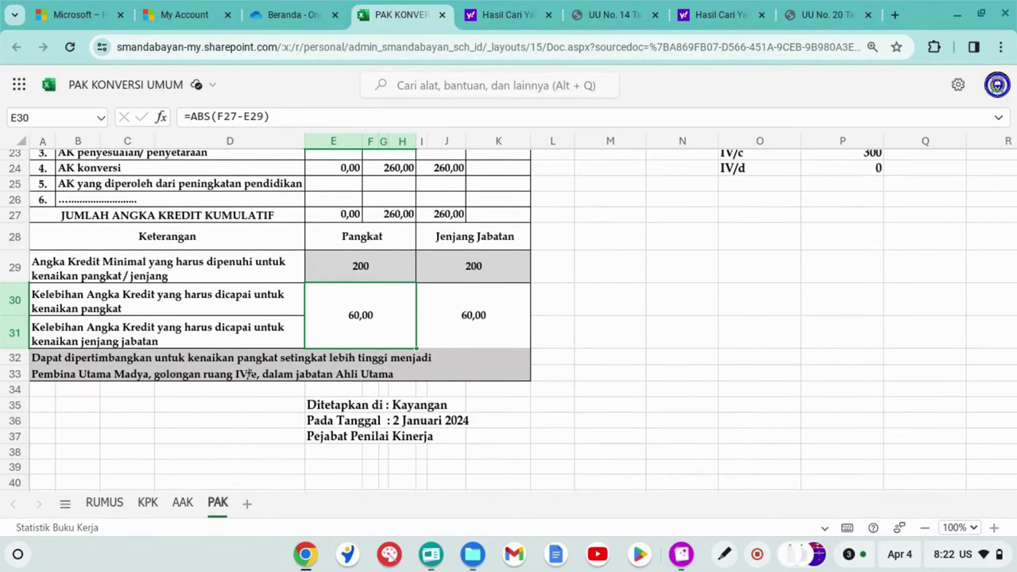
left_click(67, 299)
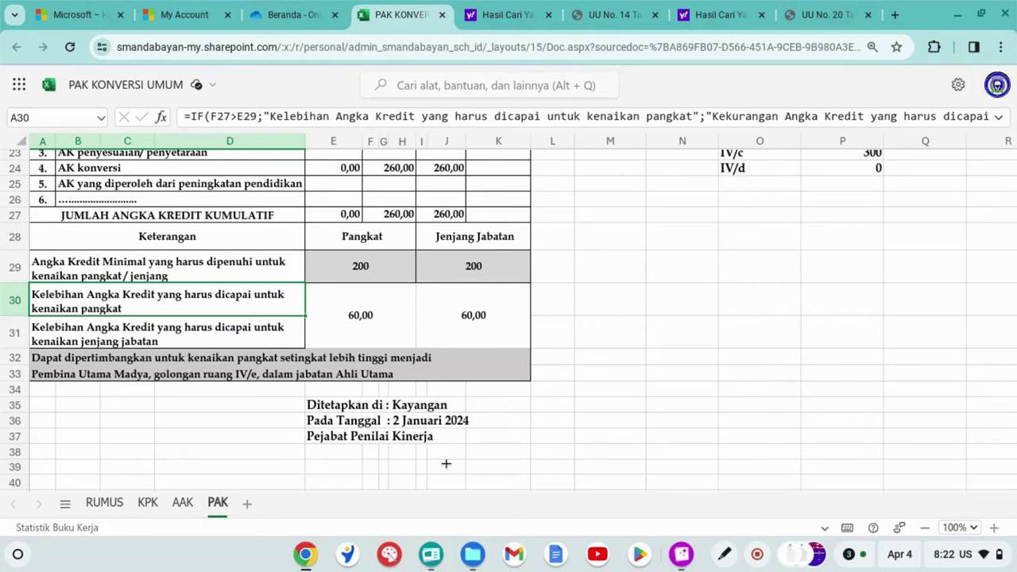
scroll(572, 384, "up", 2)
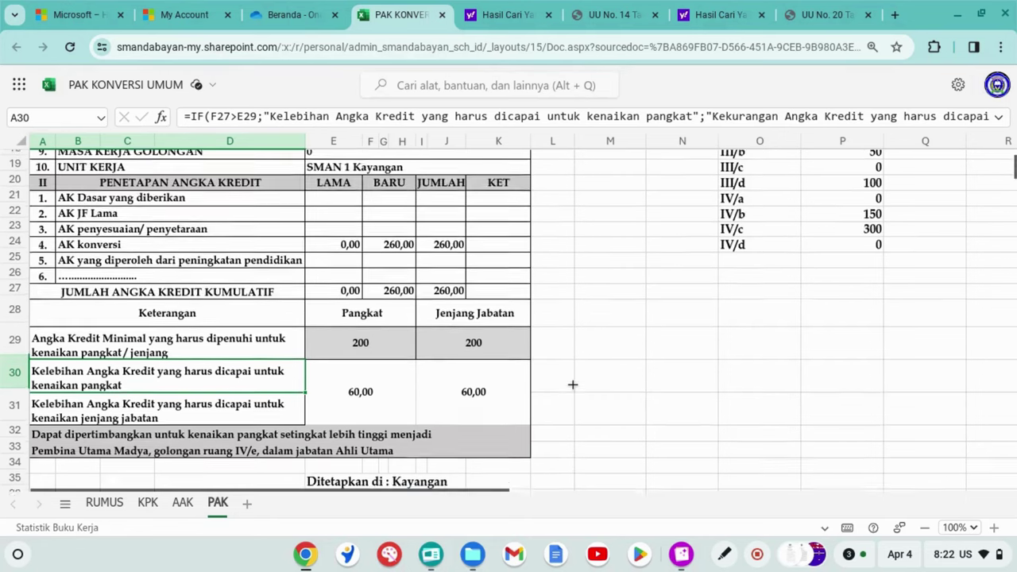
scroll(572, 385, "down", 3)
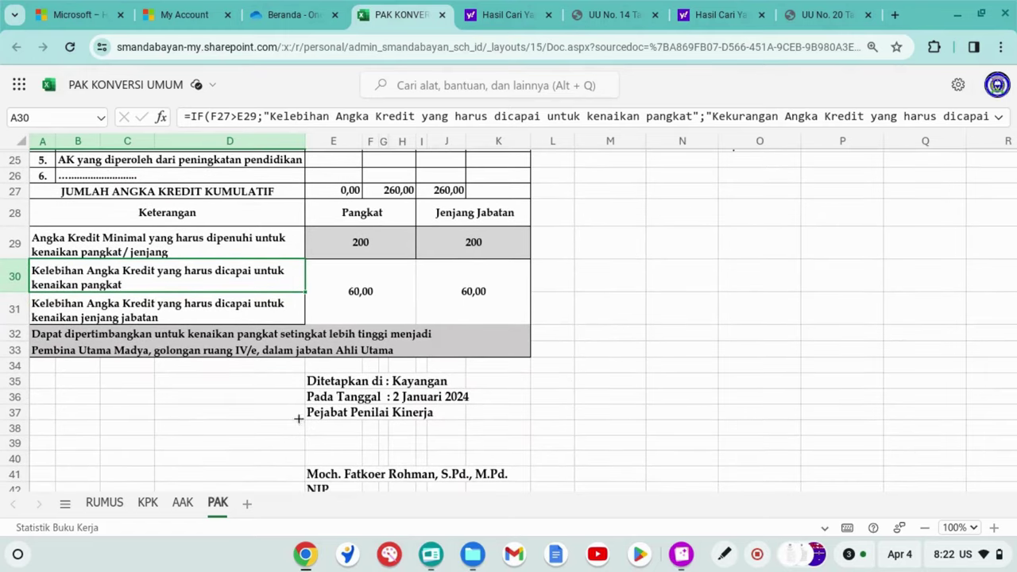
On the KPK sheet, set the rank in cell C13 to Penata Muda Tk.I.
left_click(148, 503)
scroll(407, 355, "up", 3)
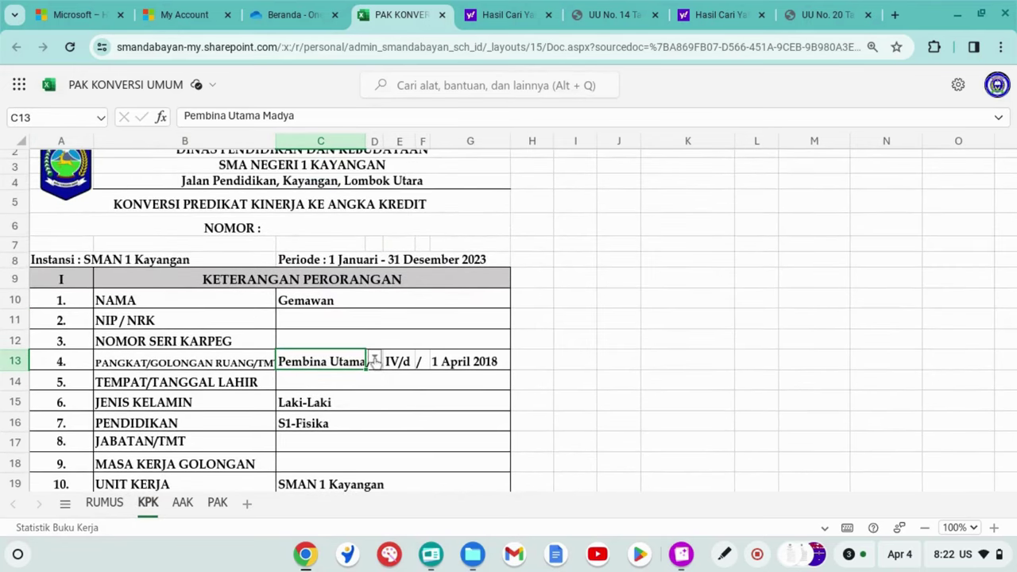
left_click(375, 360)
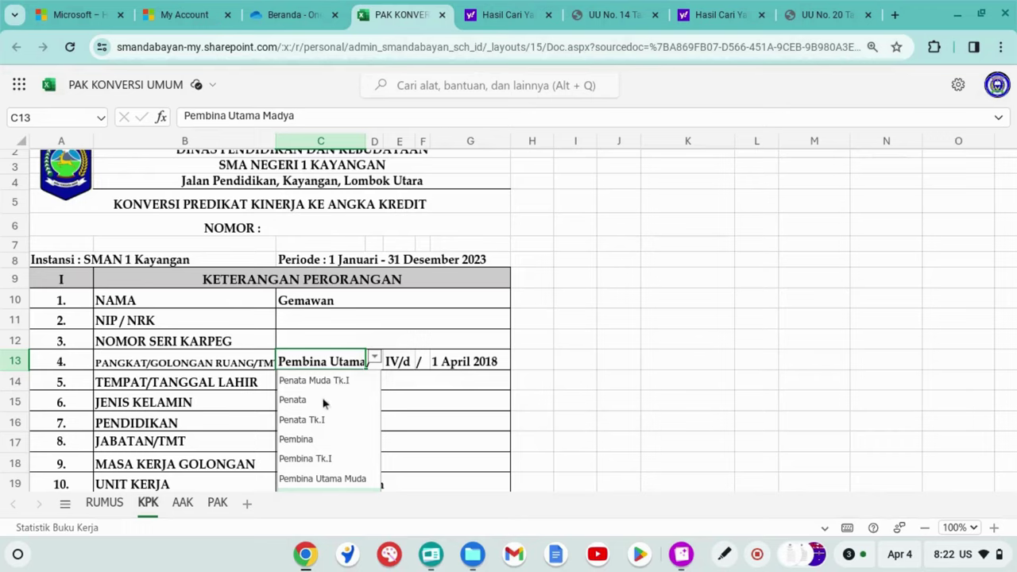
scroll(329, 407, "up", 1)
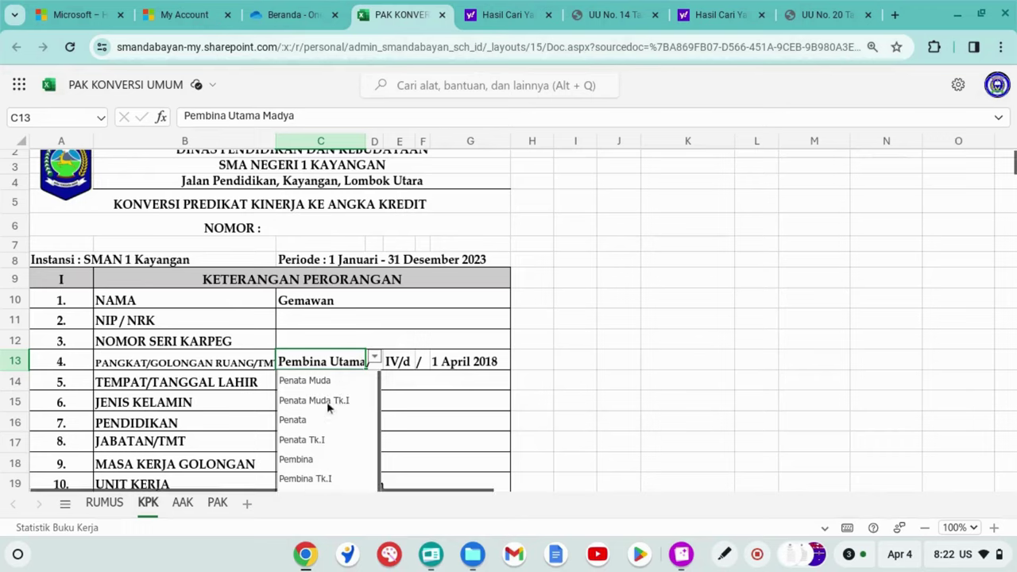
left_click(314, 401)
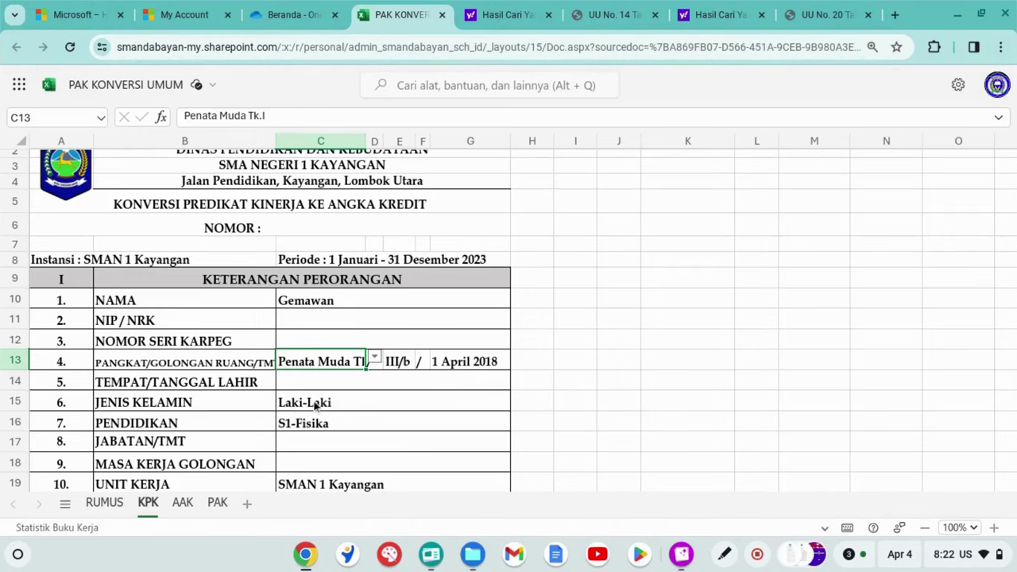
Set the performance predicate in cell A24 of the conversion table to Baik.
scroll(432, 369, "down", 5)
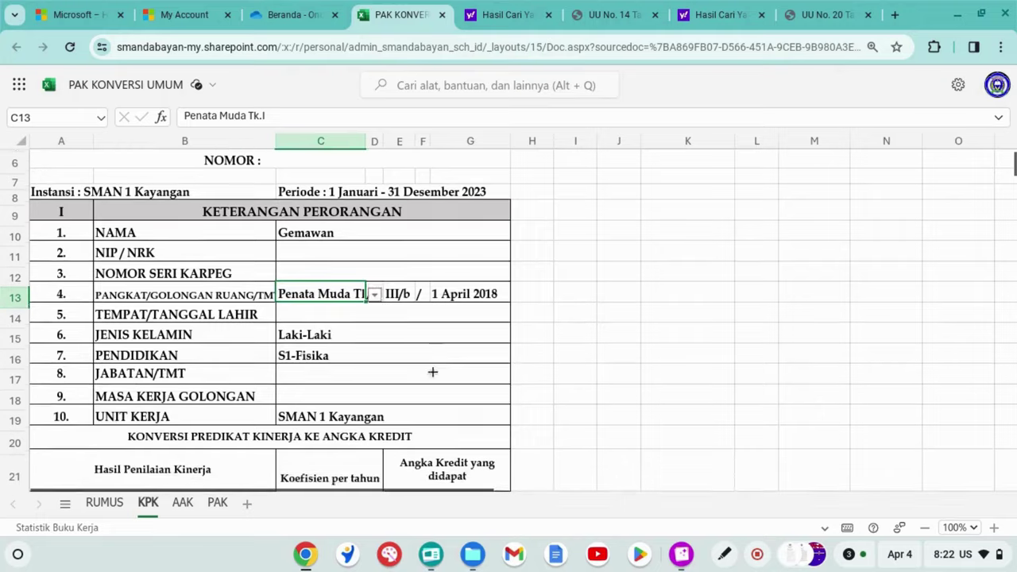
scroll(432, 371, "down", 3)
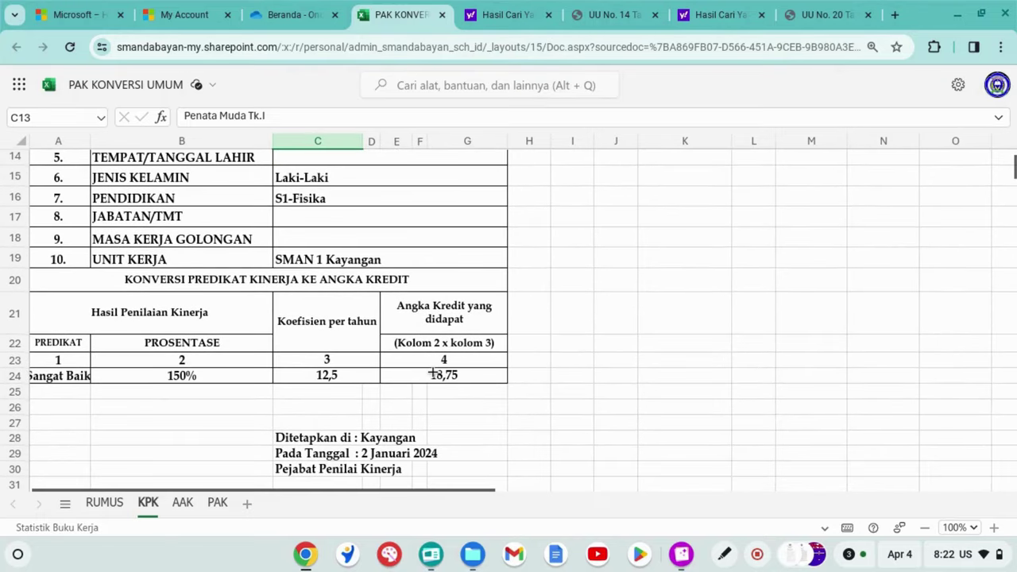
left_click(82, 378)
left_click(103, 376)
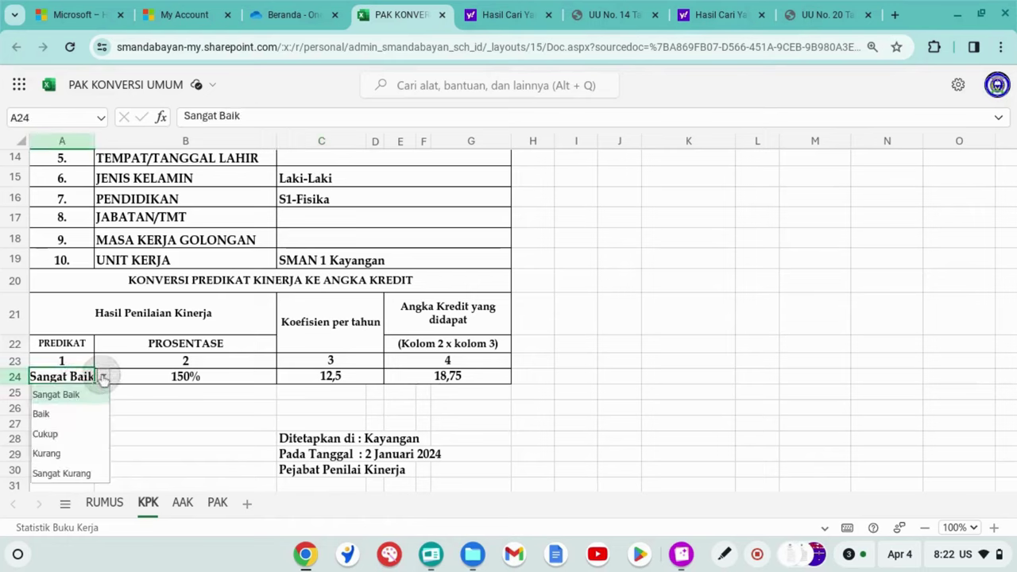
left_click(57, 413)
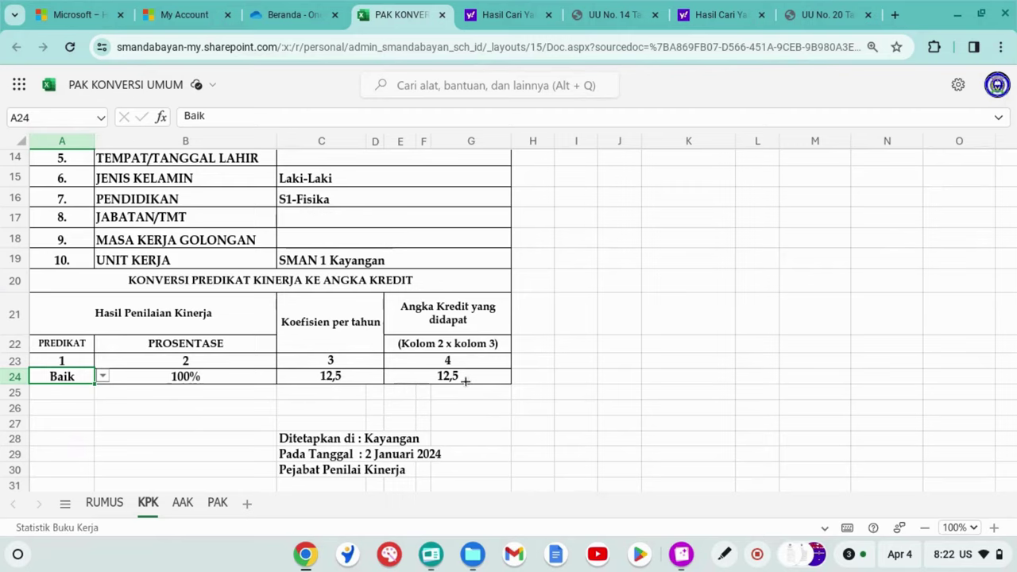
On the AAK sheet, set the 2022 credit in cell H23 to 75.
left_click(182, 502)
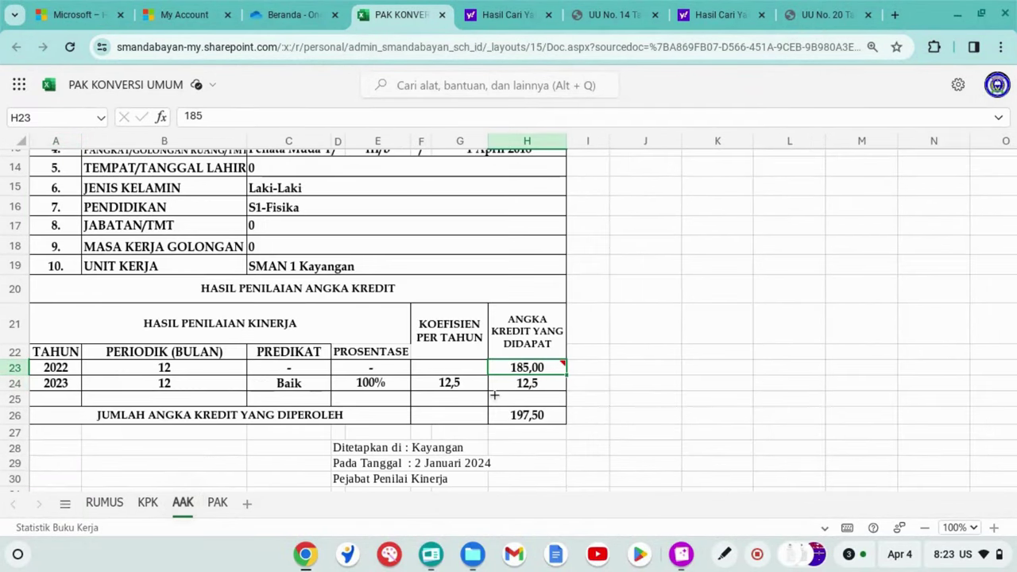
double_click(547, 367)
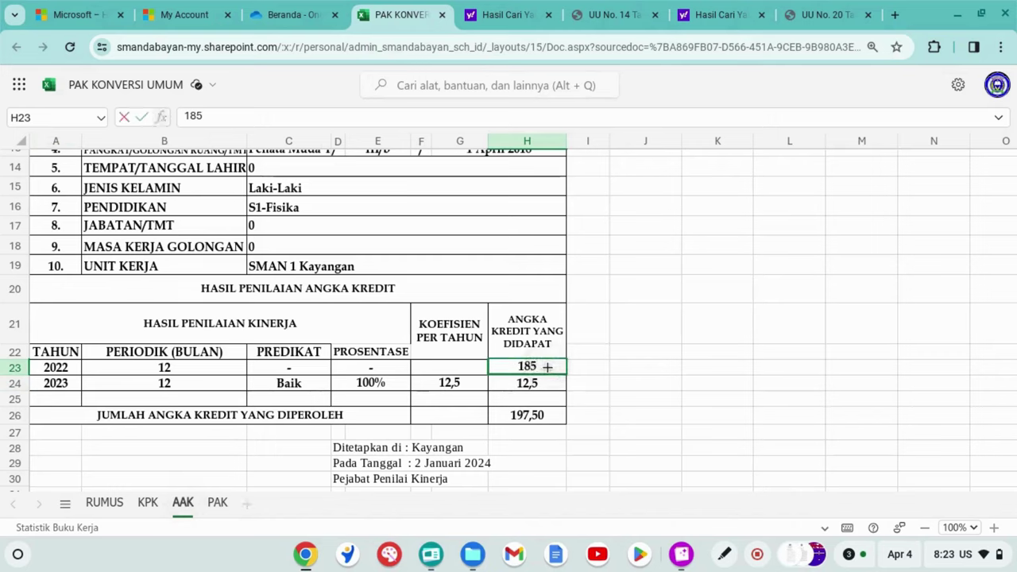
key("BackSpace")
key("BackSpace")
key("BackSpace")
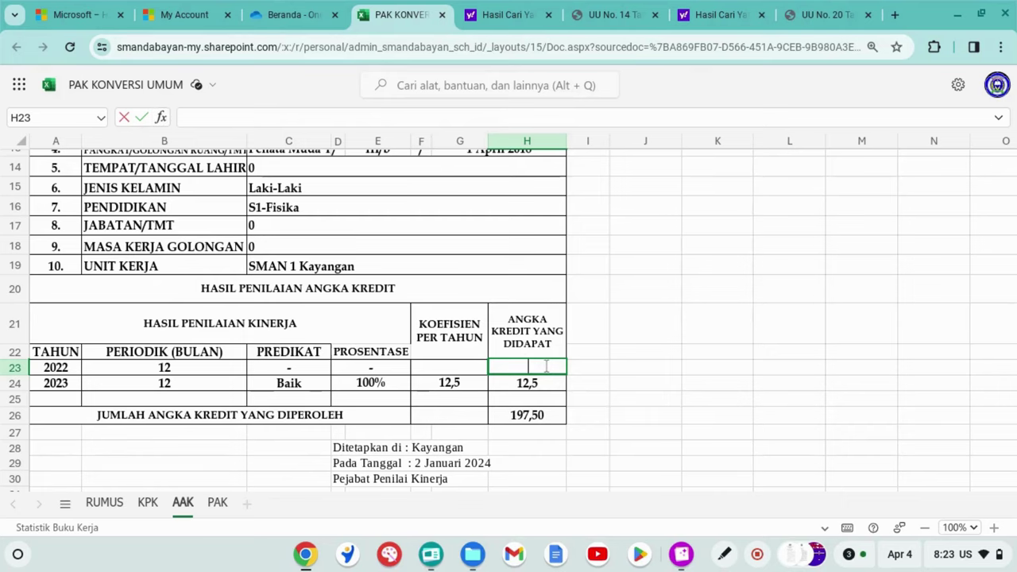
type("75")
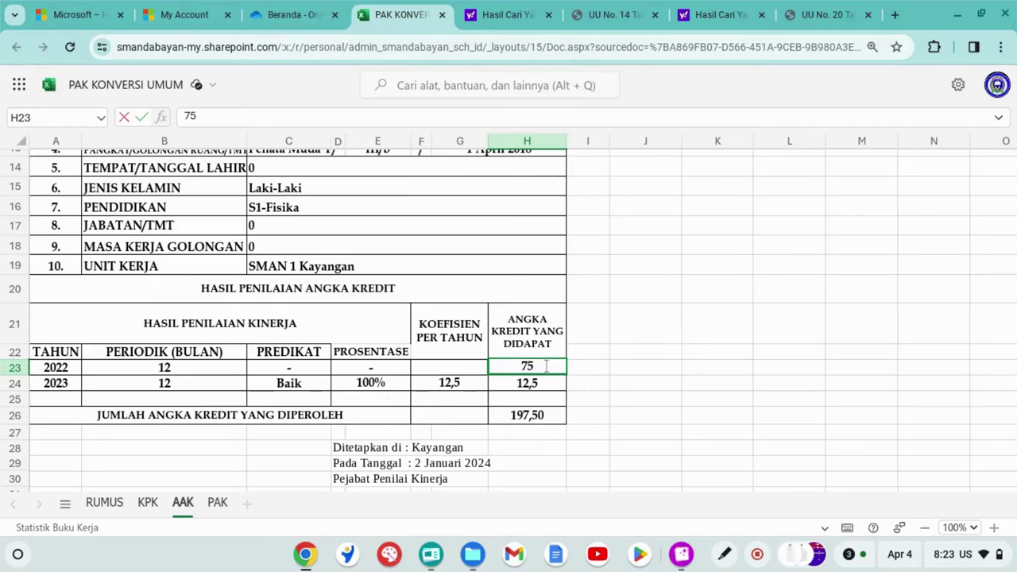
key("Return")
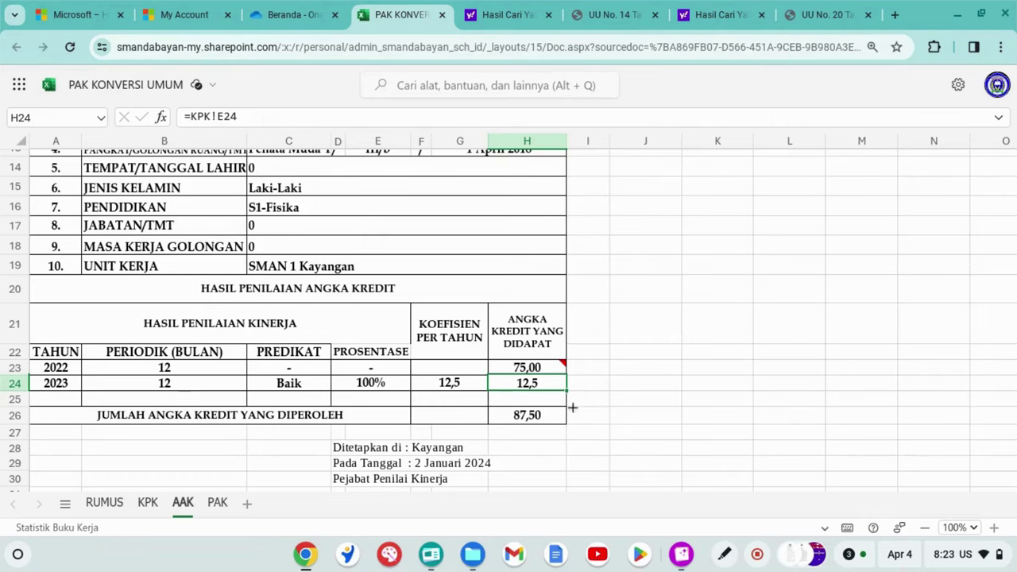
Compare the old, new and total credits on the PAK sheet with the yearly credits on AAK and the KPK conversion row.
left_click(217, 503)
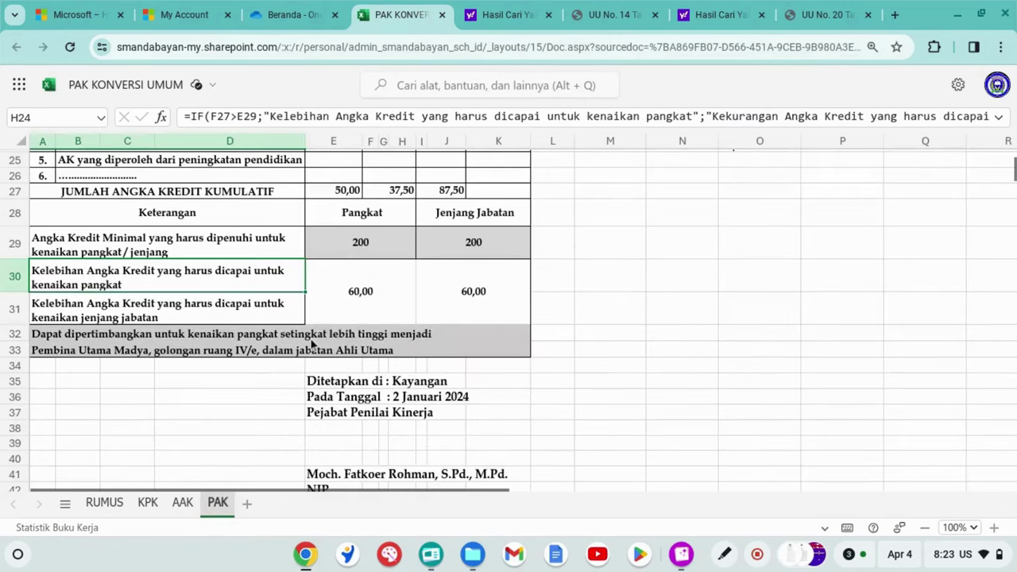
scroll(382, 314, "up", 3)
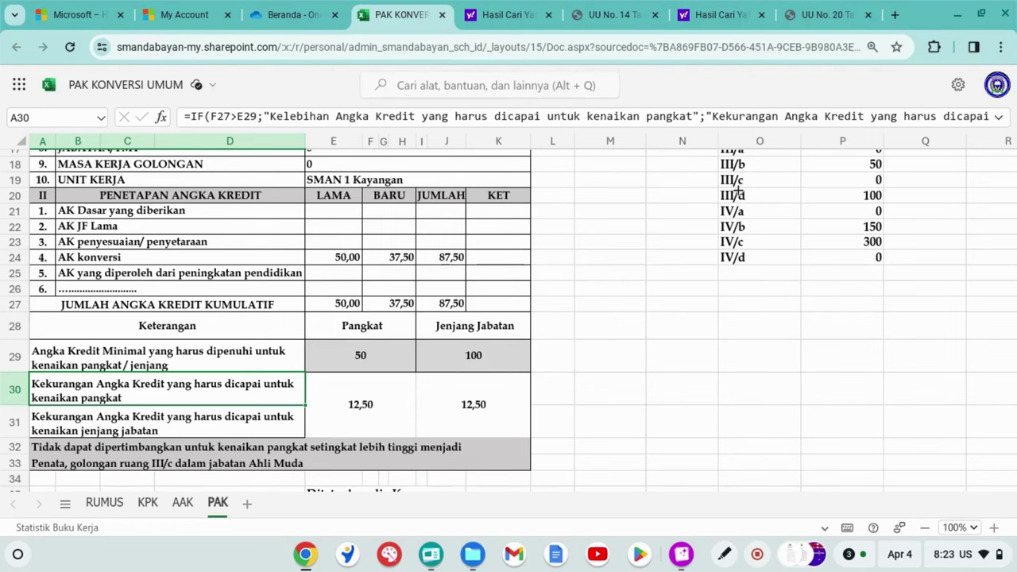
scroll(743, 191, "up", 1)
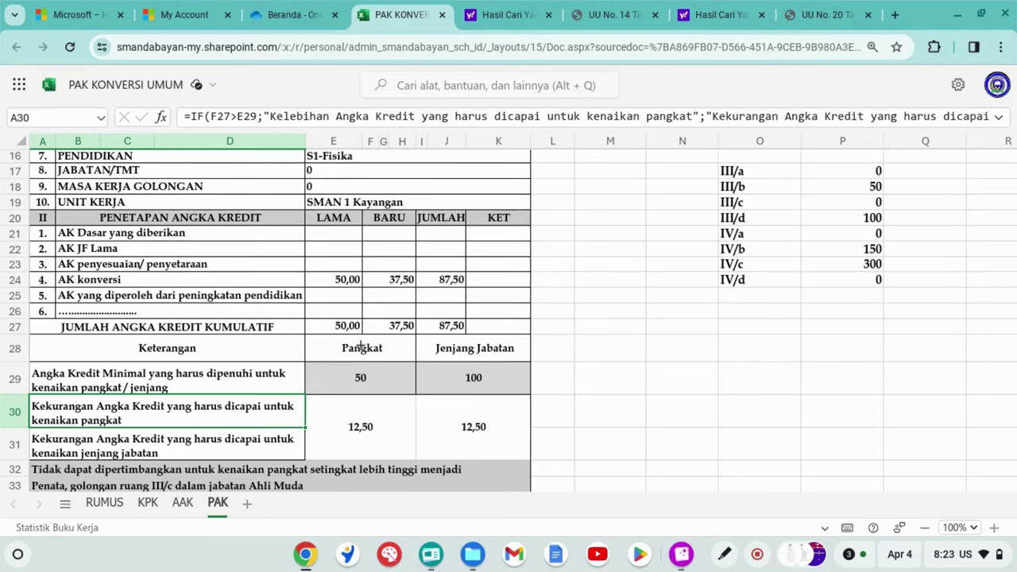
left_click(181, 502)
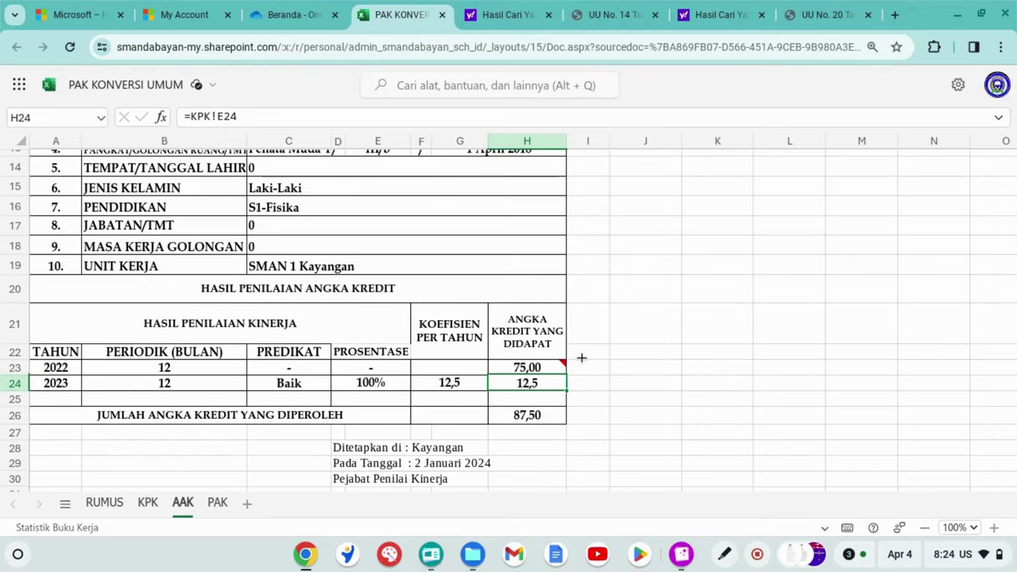
left_click(220, 503)
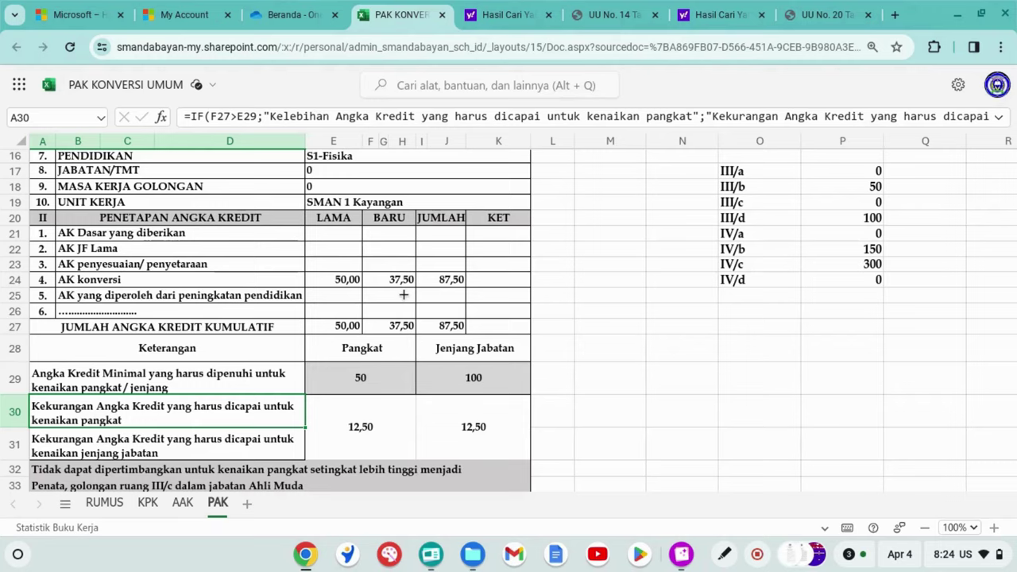
left_click(149, 503)
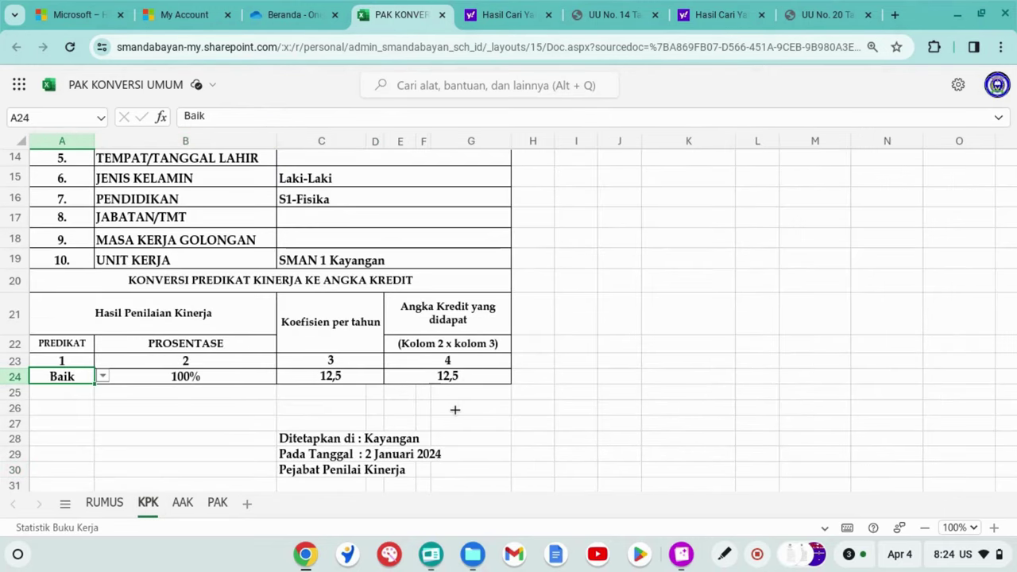
left_click(216, 504)
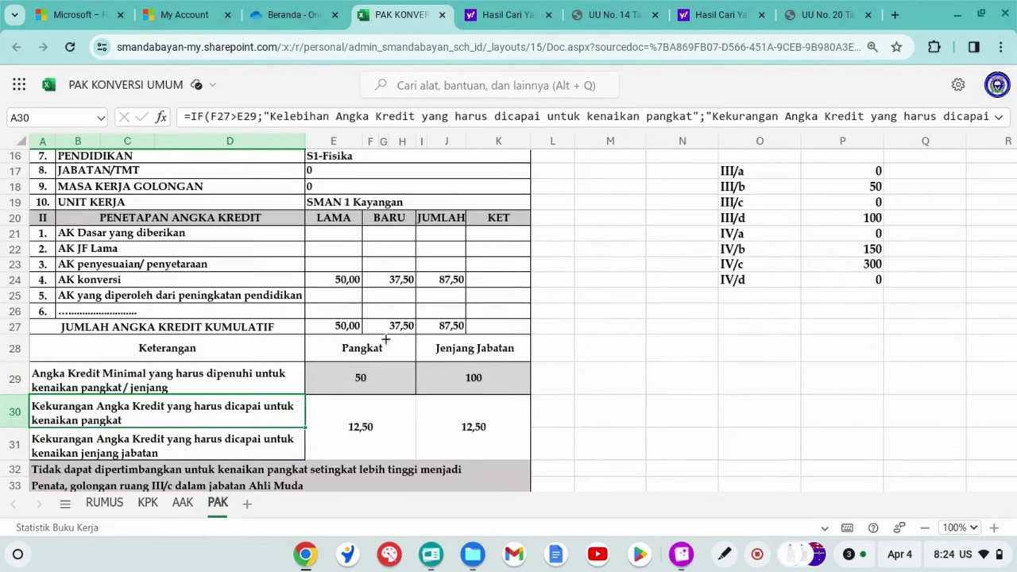
Check the PAK promotion statement and credit requirements against the rank and grade in the personal details.
scroll(390, 376, "down", 3)
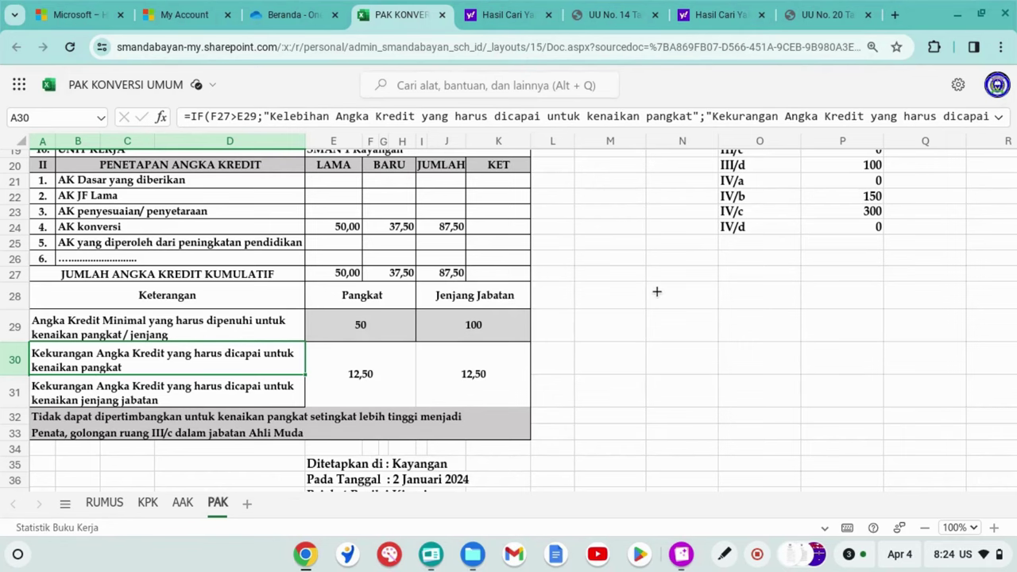
scroll(603, 267, "up", 5)
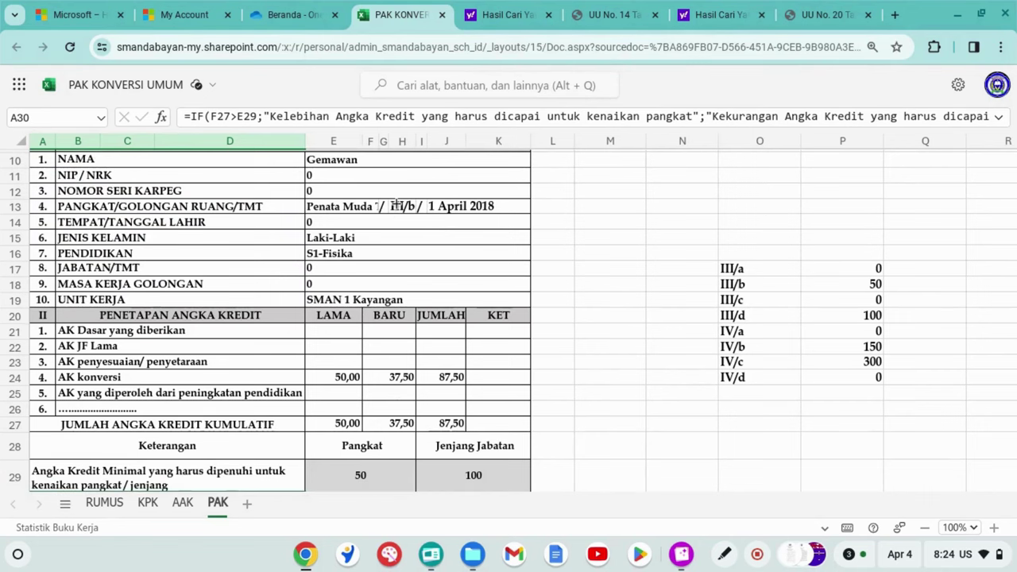
scroll(522, 293, "down", 3)
scroll(523, 292, "down", 3)
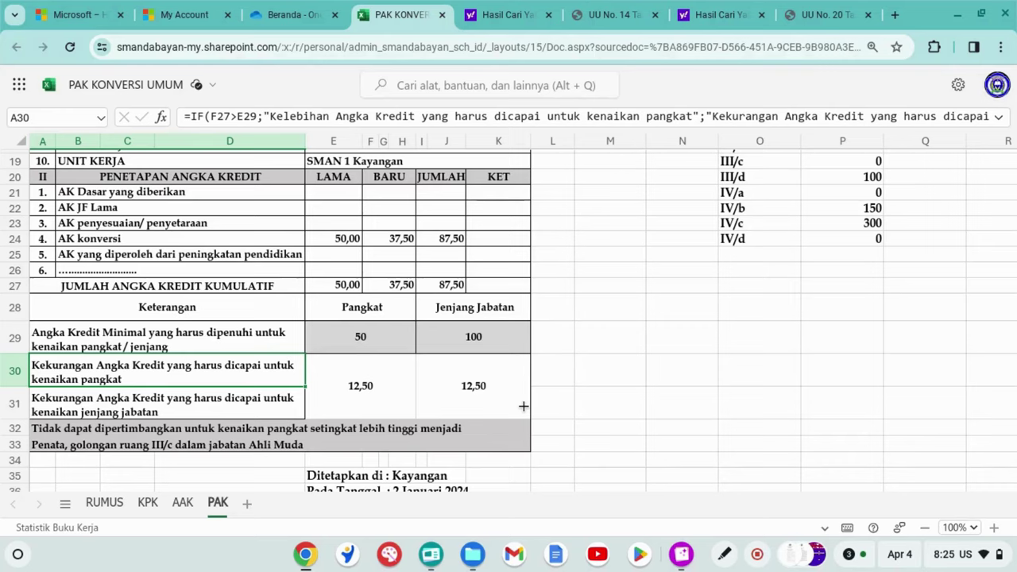
On the KPK sheet, set the rank in cell C13 to Pembina and check the performance conversion row.
left_click(148, 503)
scroll(389, 304, "up", 3)
scroll(389, 304, "up", 3)
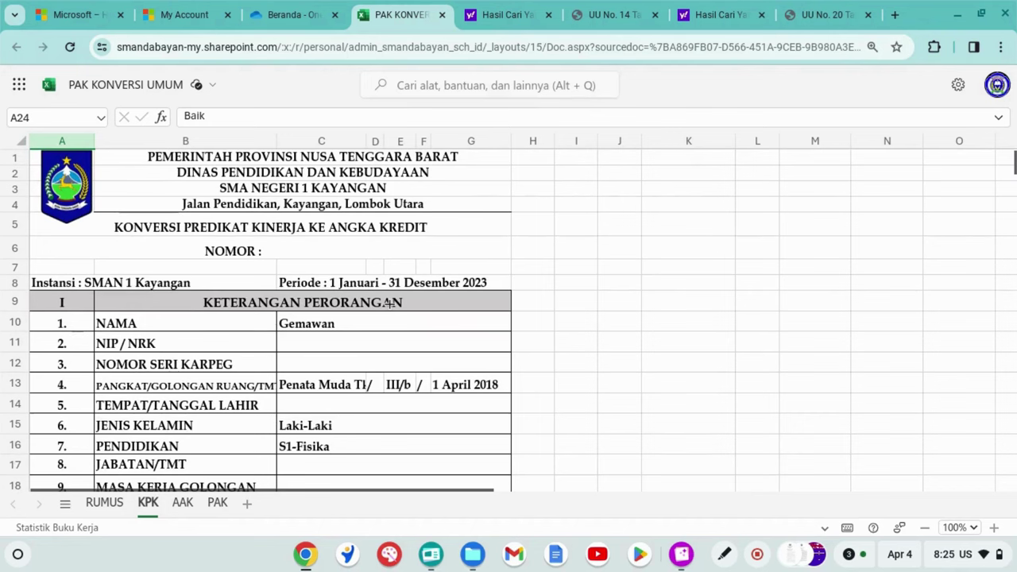
scroll(389, 302, "down", 2)
left_click(360, 310)
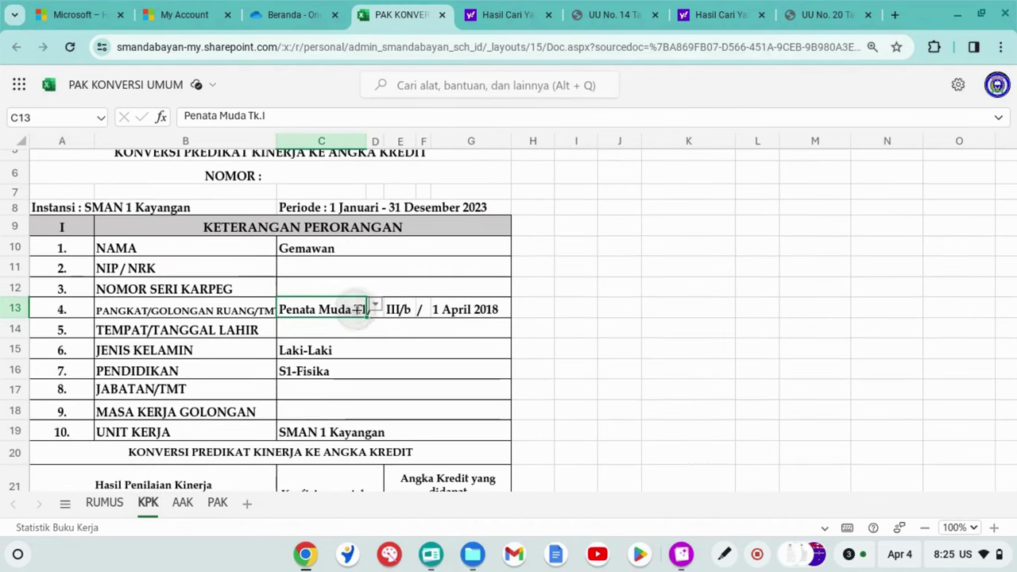
left_click(375, 308)
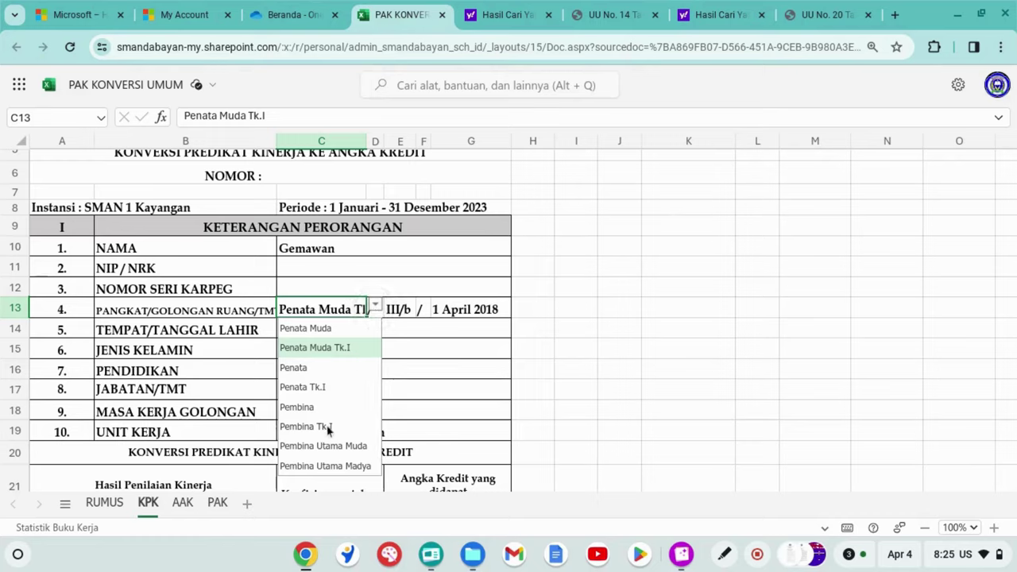
left_click(307, 406)
scroll(449, 313, "down", 5)
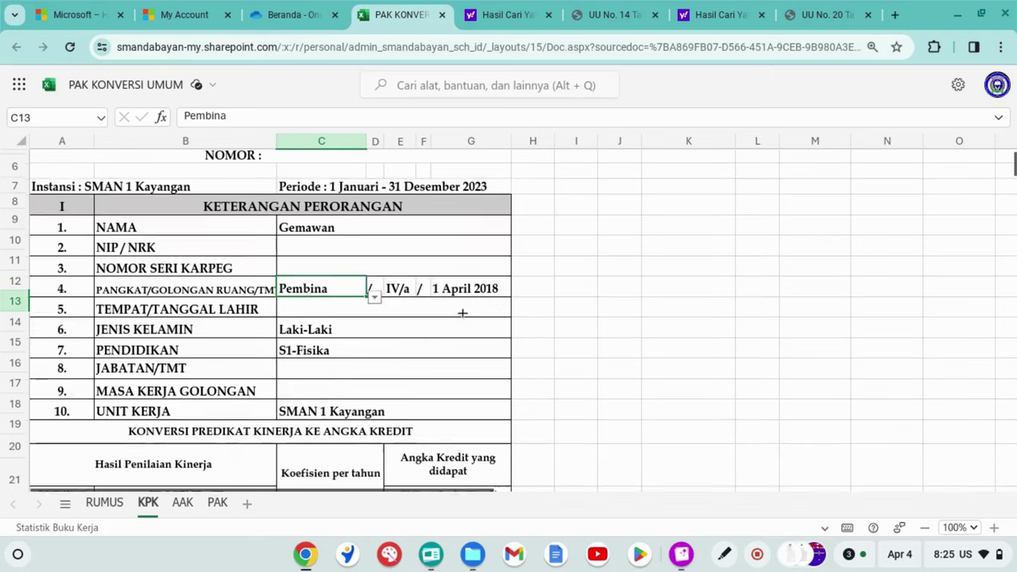
scroll(462, 313, "down", 1)
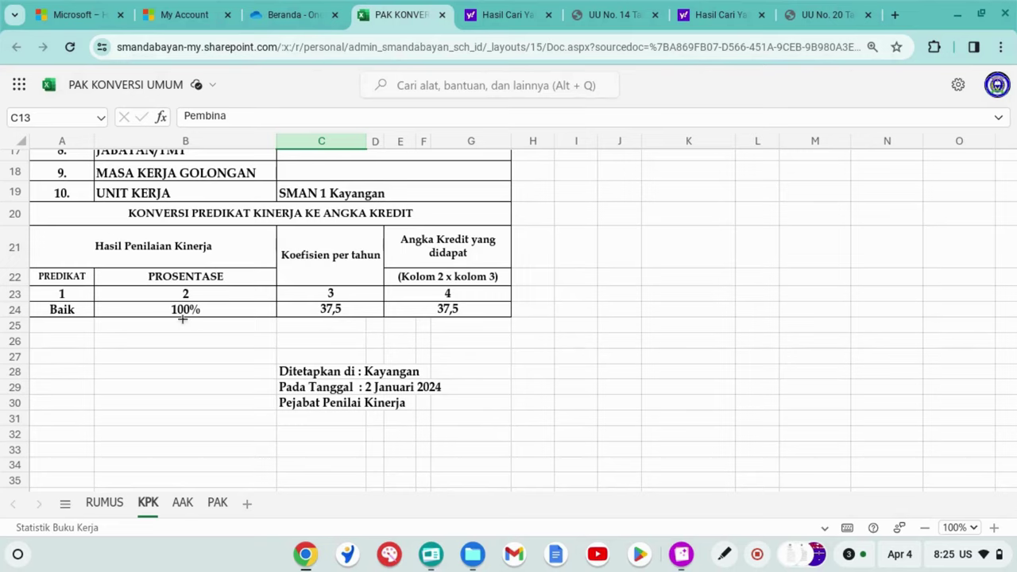
On the AAK sheet, set the 2022 credit in cell H23 to 125.
left_click(187, 506)
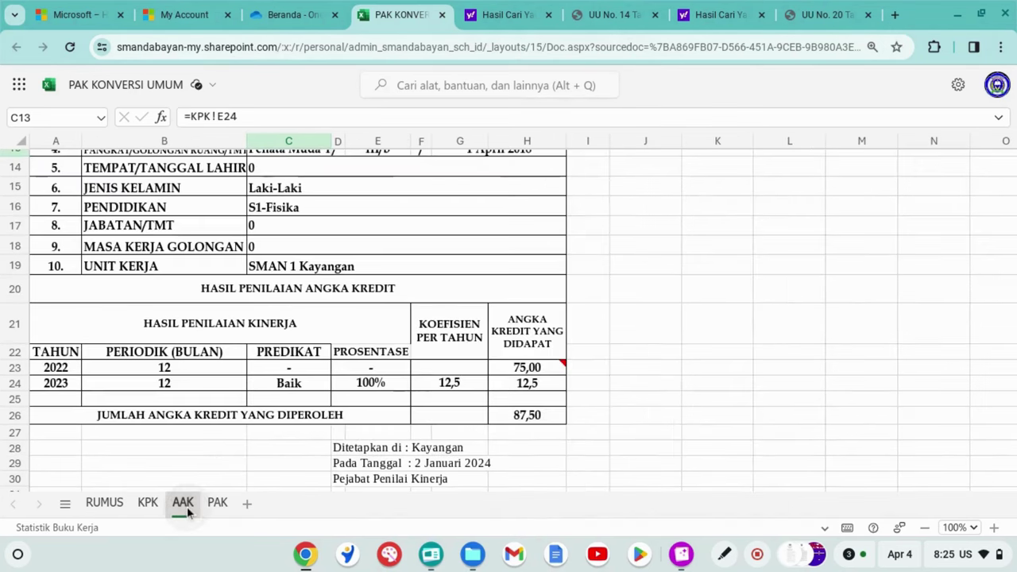
left_click(525, 367)
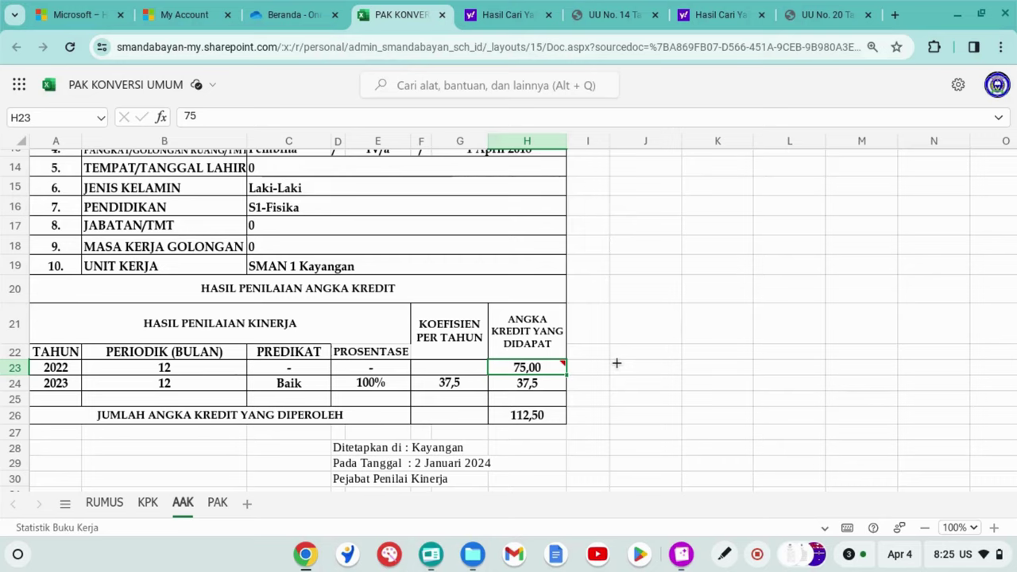
type("125")
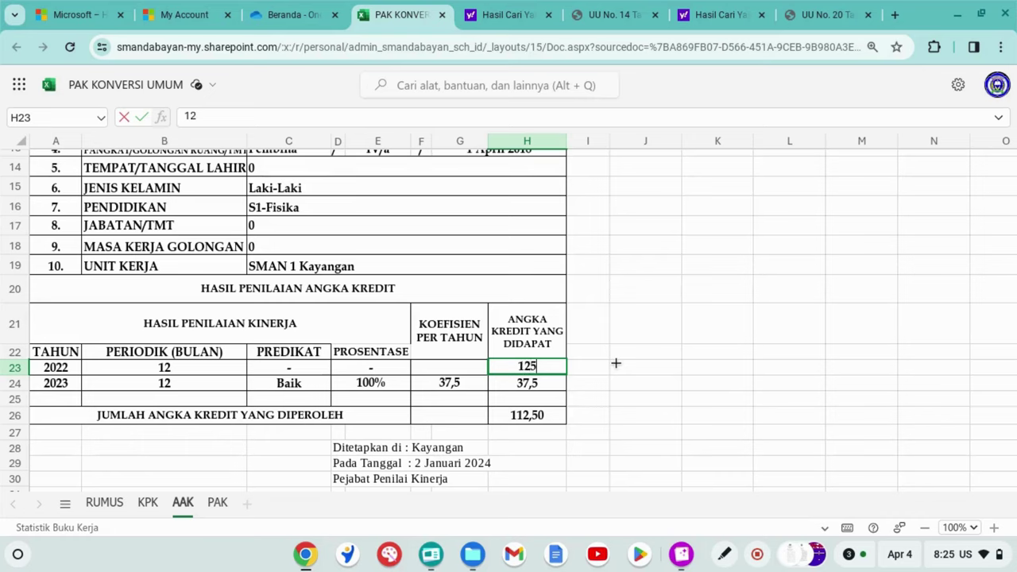
key("Return")
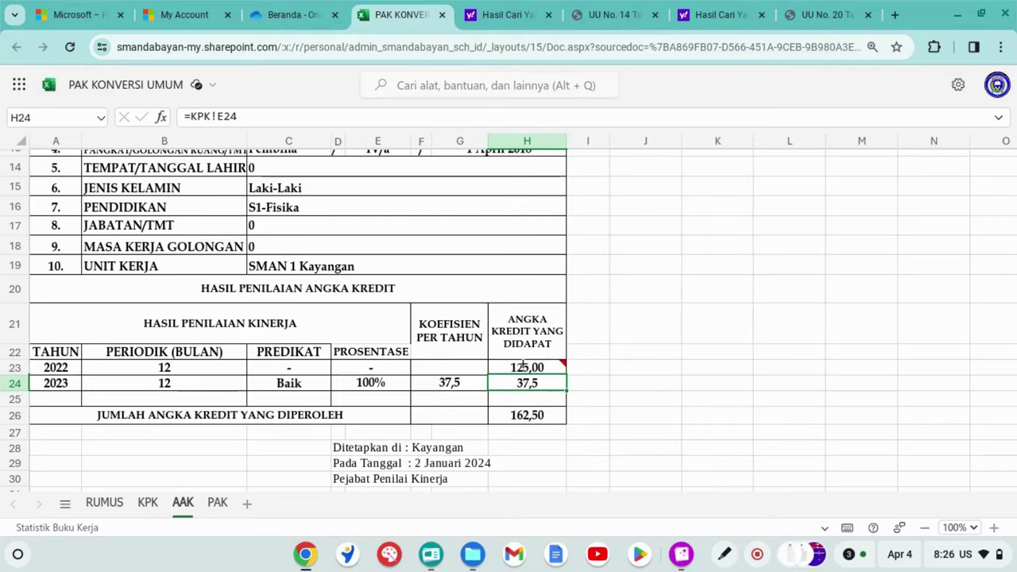
Compare the PAK sheet's old, new and total credits and promotion requirements with the yearly credits on AAK.
left_click(218, 502)
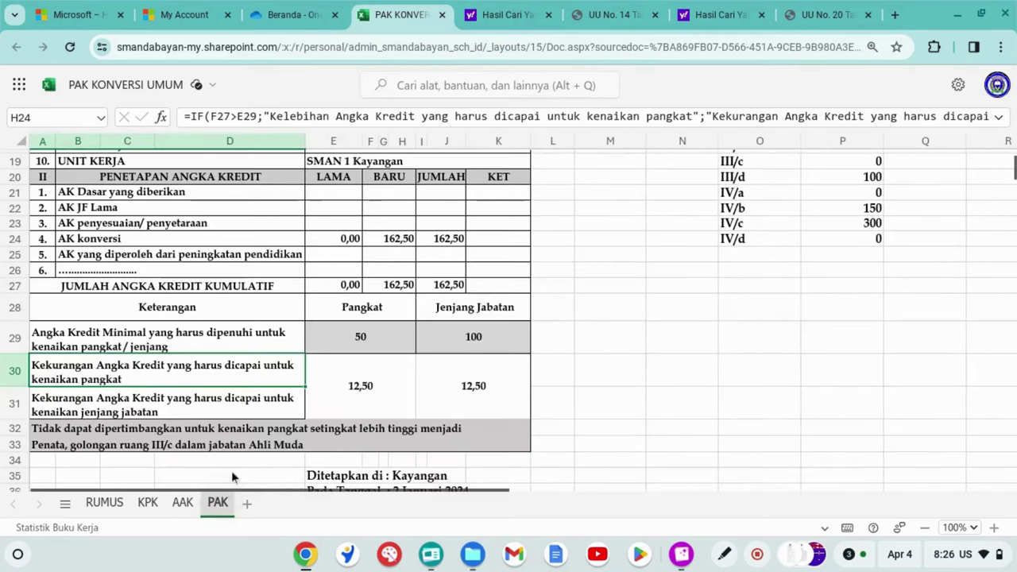
scroll(336, 259, "up", 2)
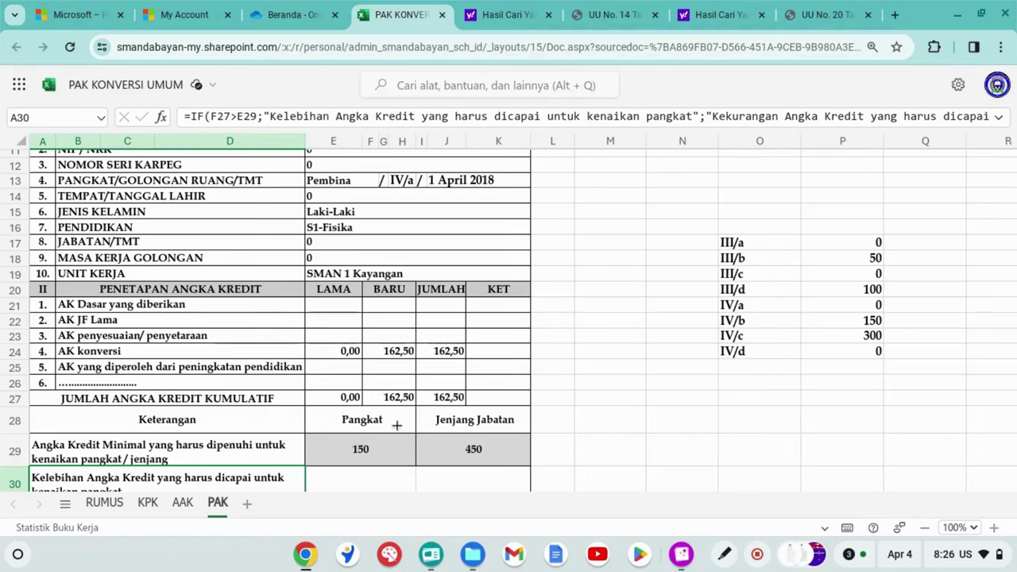
left_click(183, 502)
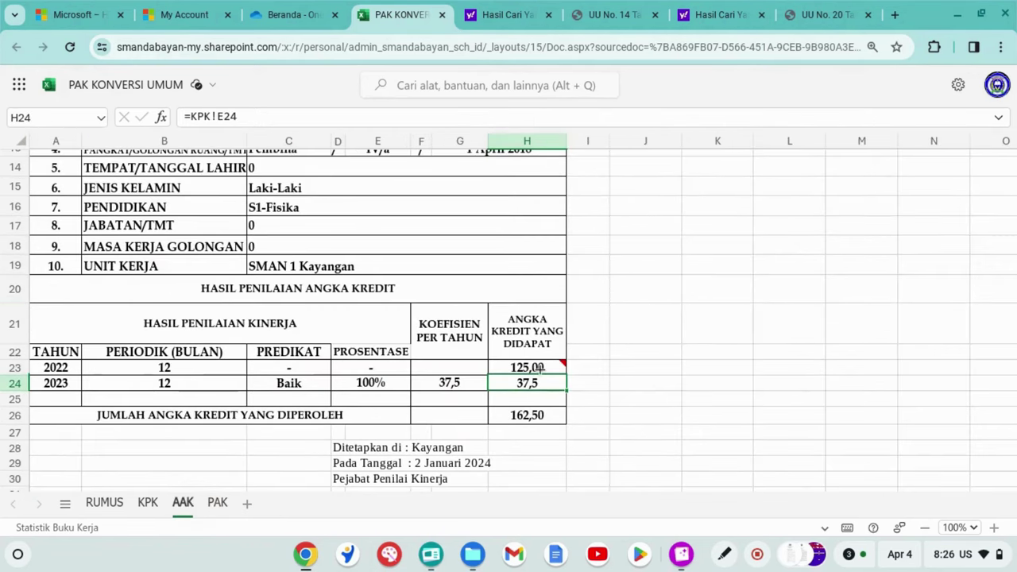
left_click(217, 502)
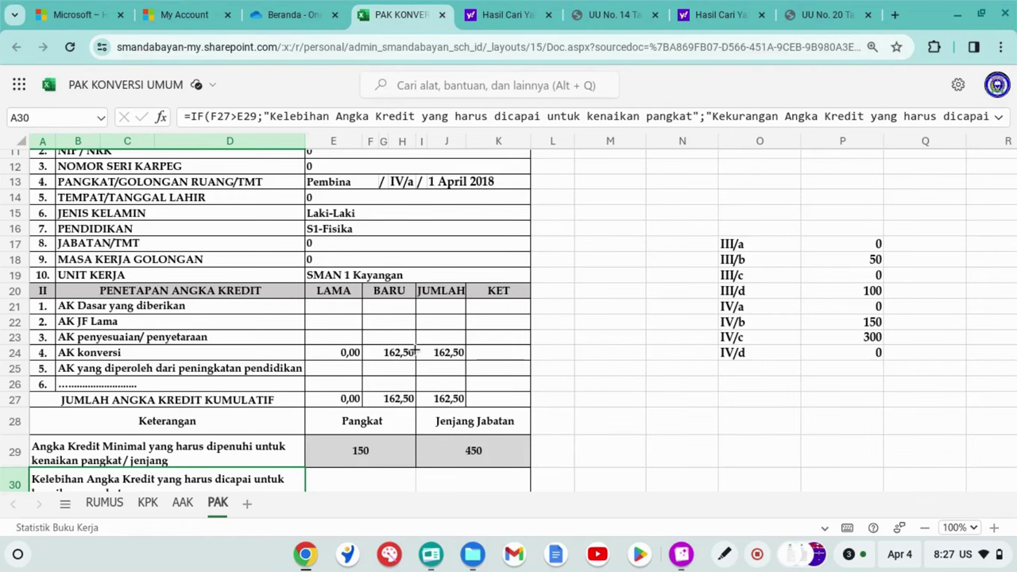
scroll(414, 351, "down", 3)
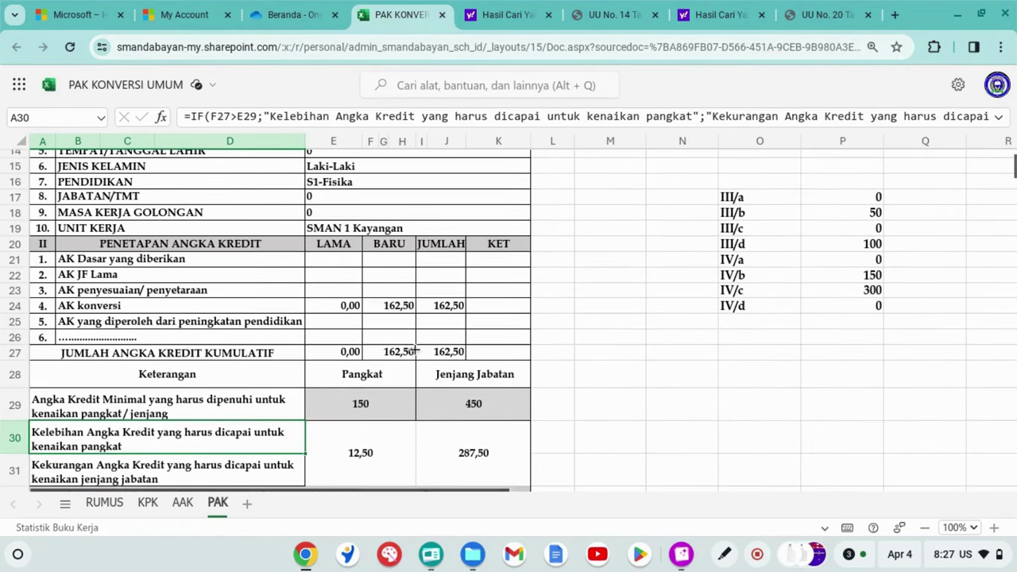